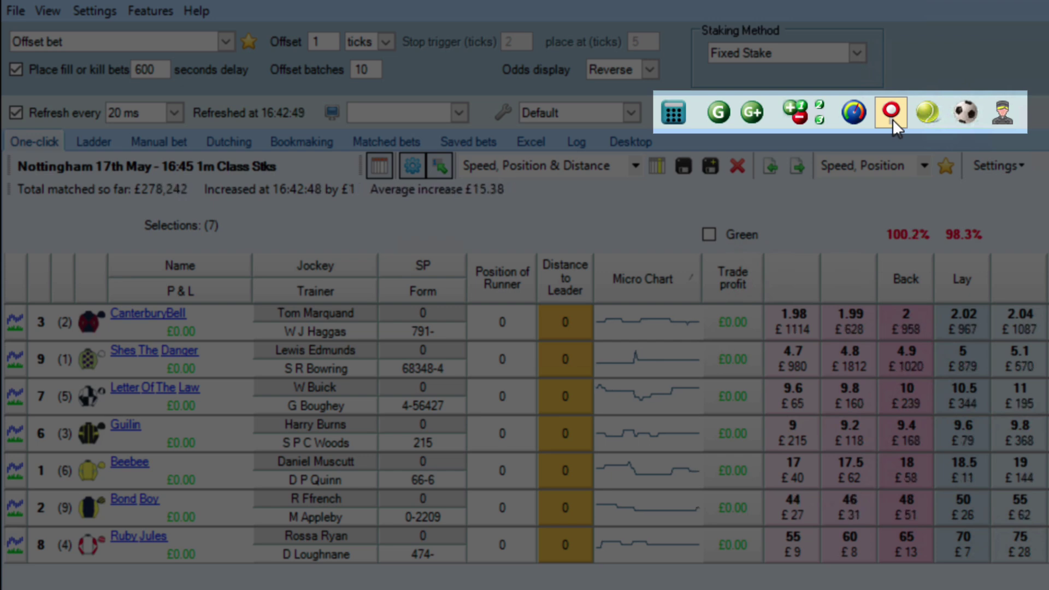
Open the In-play Trader on the Hexham 20:03 race with its six runners.
{"action": "left_click", "coordinate": [893, 120]}
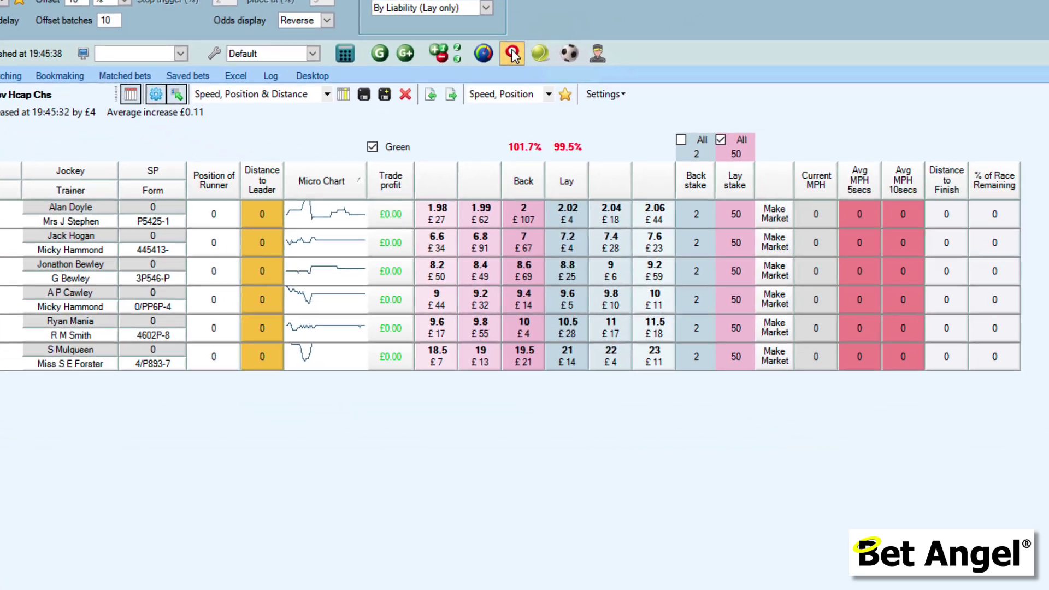
Move the In-play Trader window higher so it sits over the race grid.
{"action": "left_click", "coordinate": [512, 53]}
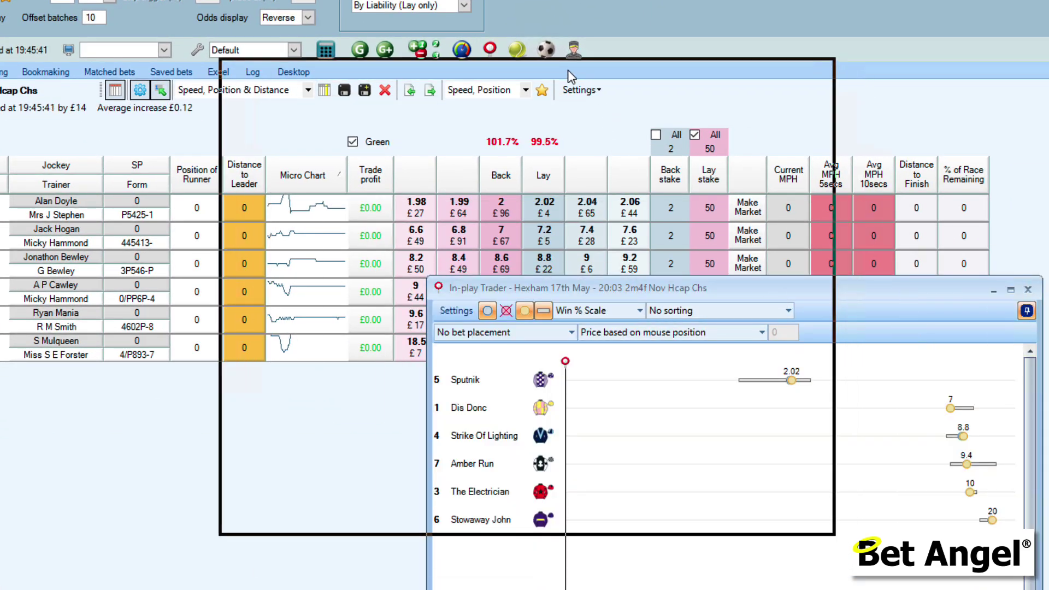
{"action": "left_click_drag", "start_coordinate": [569, 76], "coordinate": [571, 76]}
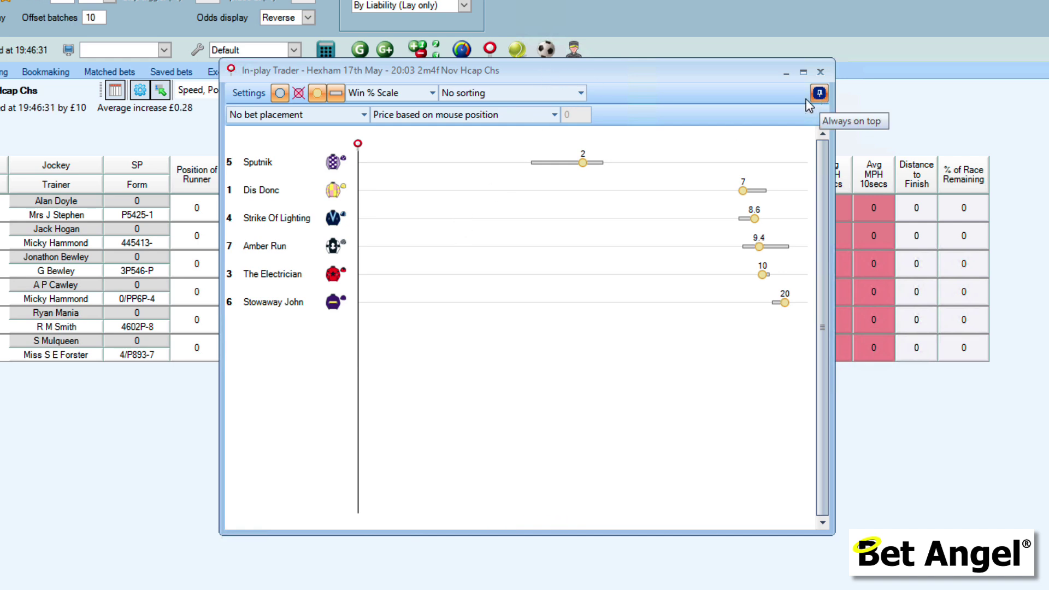
{"action": "left_click_drag", "start_coordinate": [658, 72], "coordinate": [1041, 82]}
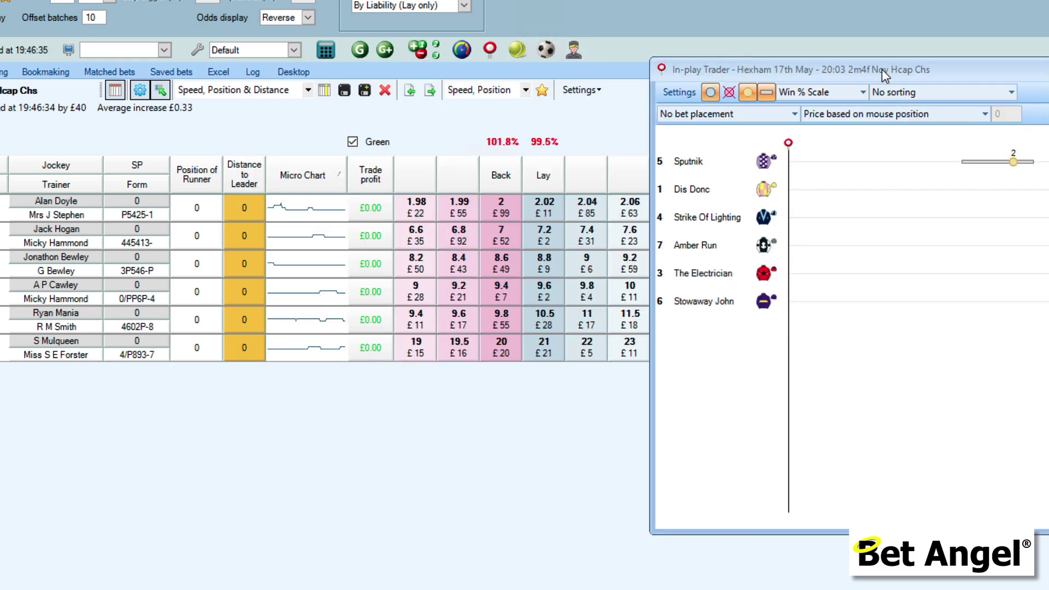
{"action": "left_click_drag", "start_coordinate": [879, 74], "coordinate": [421, 61]}
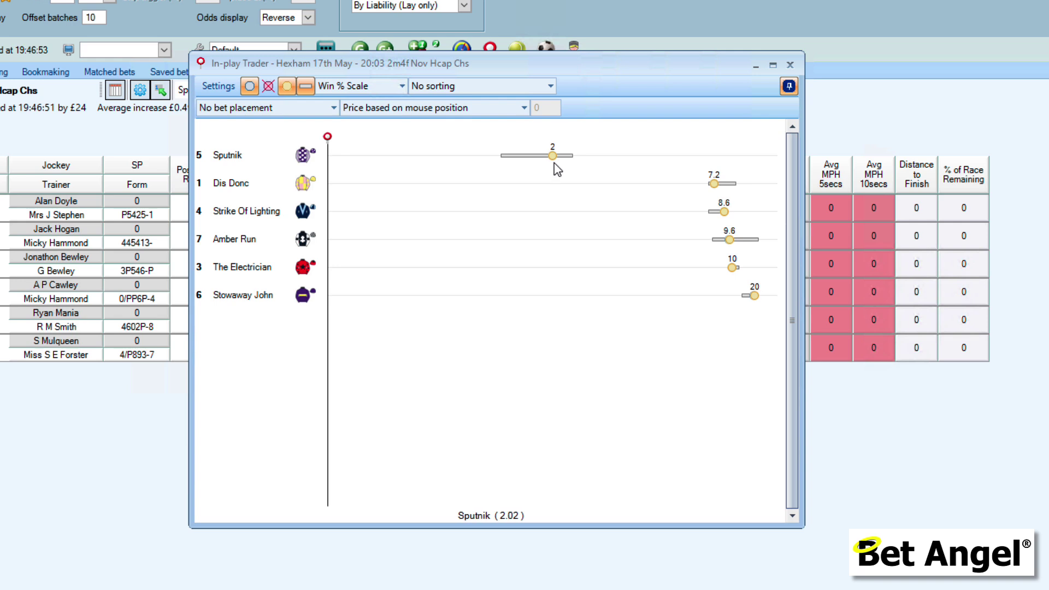
{"action": "left_click", "coordinate": [363, 87]}
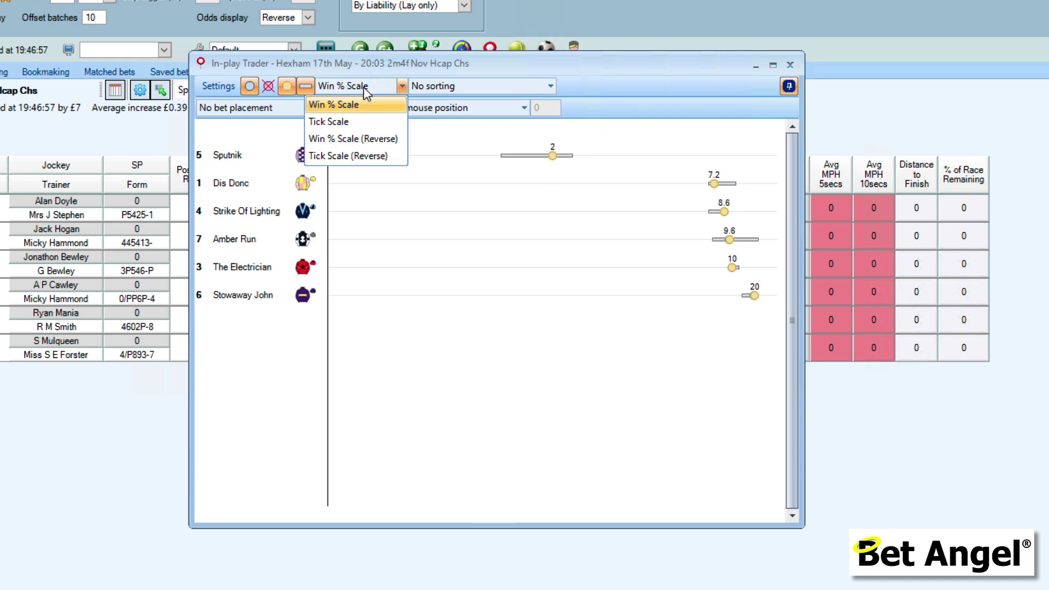
{"action": "left_click", "coordinate": [469, 91]}
{"action": "left_click", "coordinate": [467, 89]}
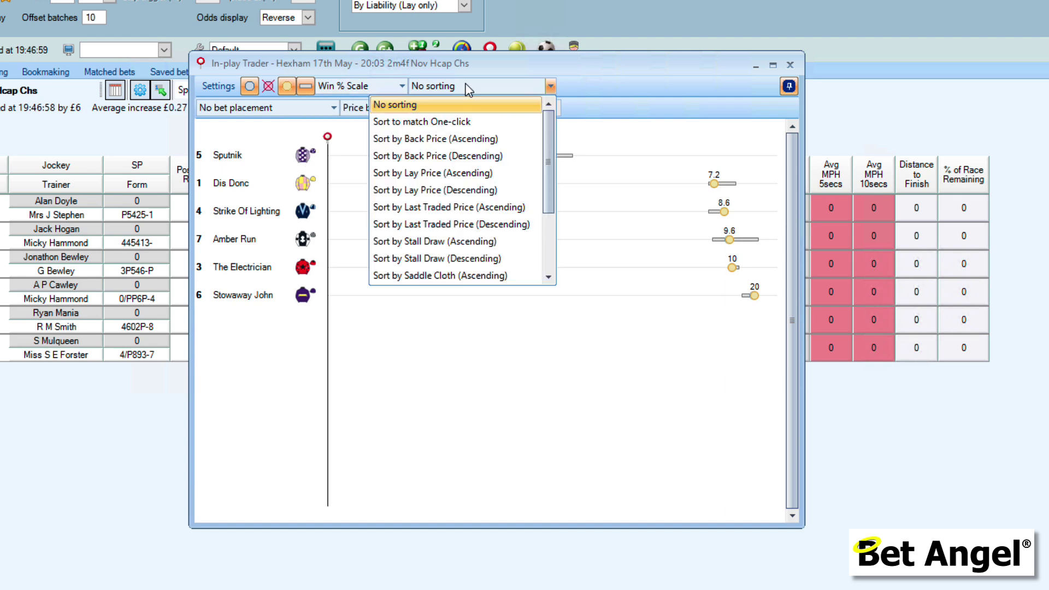
{"action": "left_click", "coordinate": [463, 87]}
{"action": "left_click", "coordinate": [448, 112]}
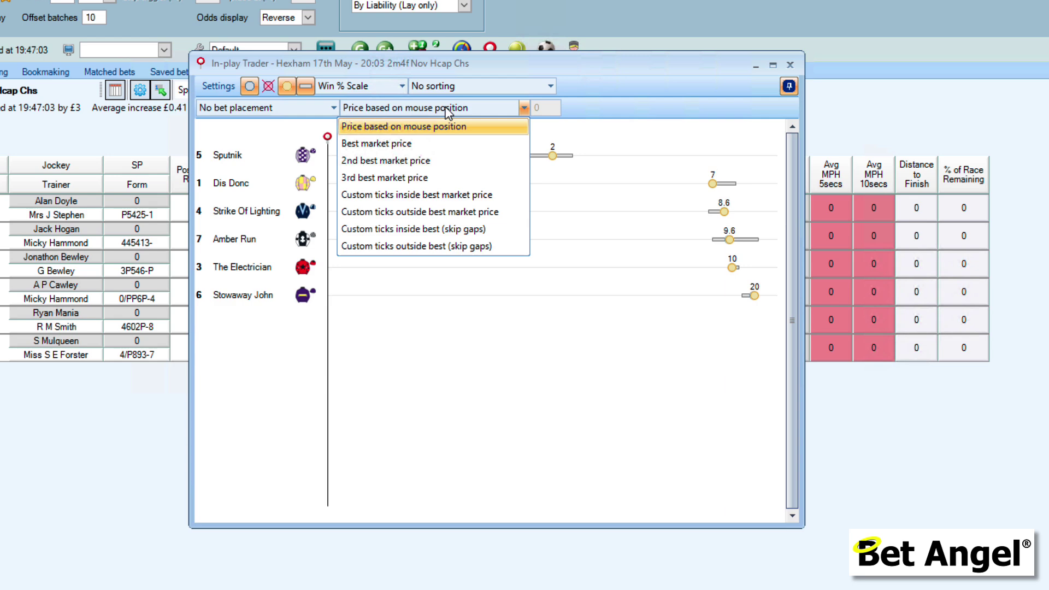
{"action": "left_click", "coordinate": [284, 111]}
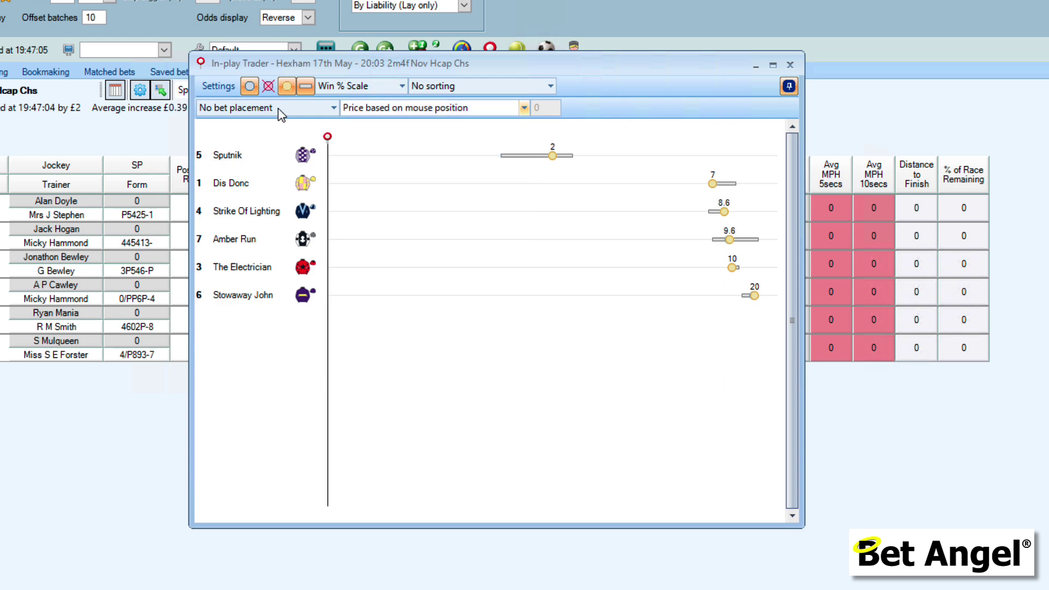
{"action": "left_click", "coordinate": [281, 112]}
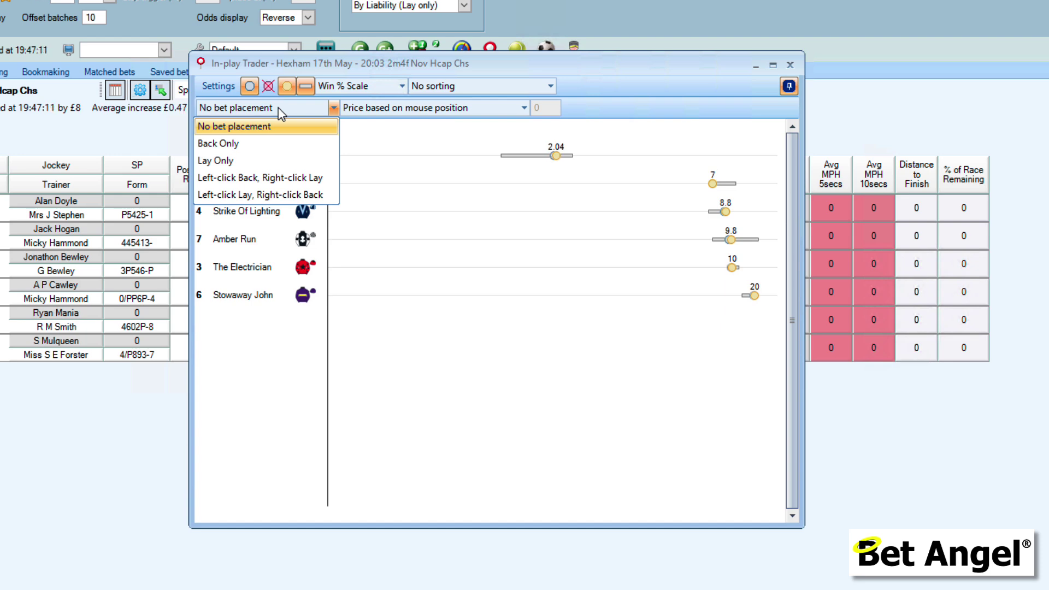
{"action": "left_click", "coordinate": [281, 112]}
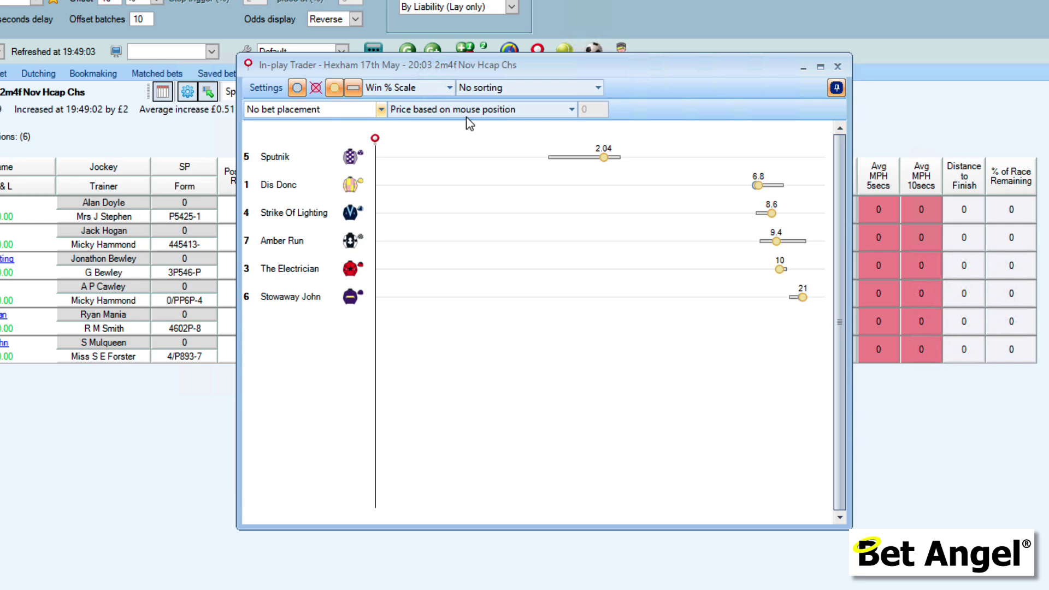
From the In-play Trader settings, skip the prebuilt profiles and start creating a new profile.
{"action": "left_click", "coordinate": [271, 90]}
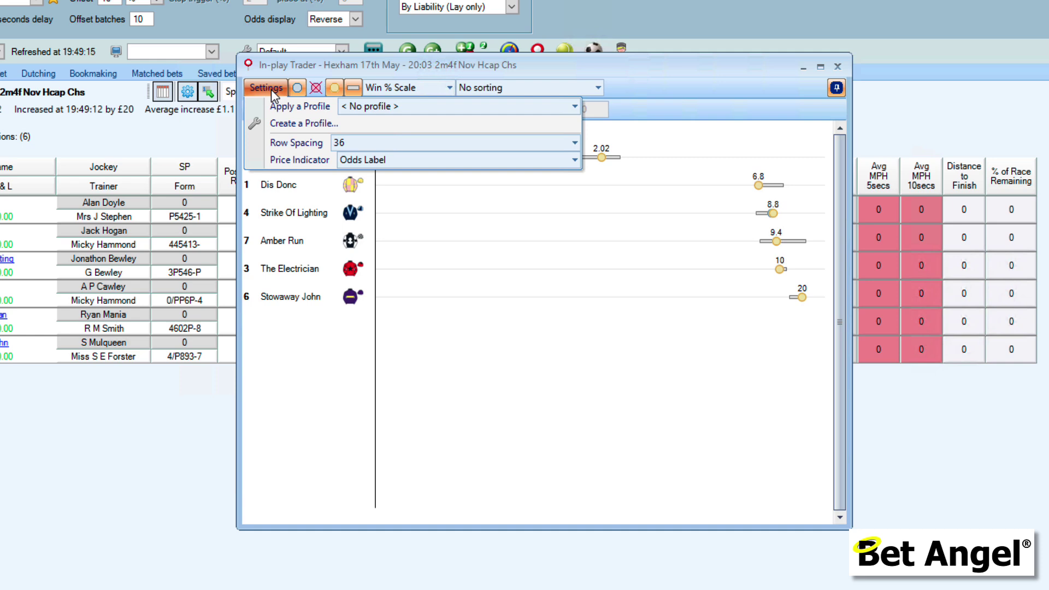
{"action": "left_click", "coordinate": [573, 108]}
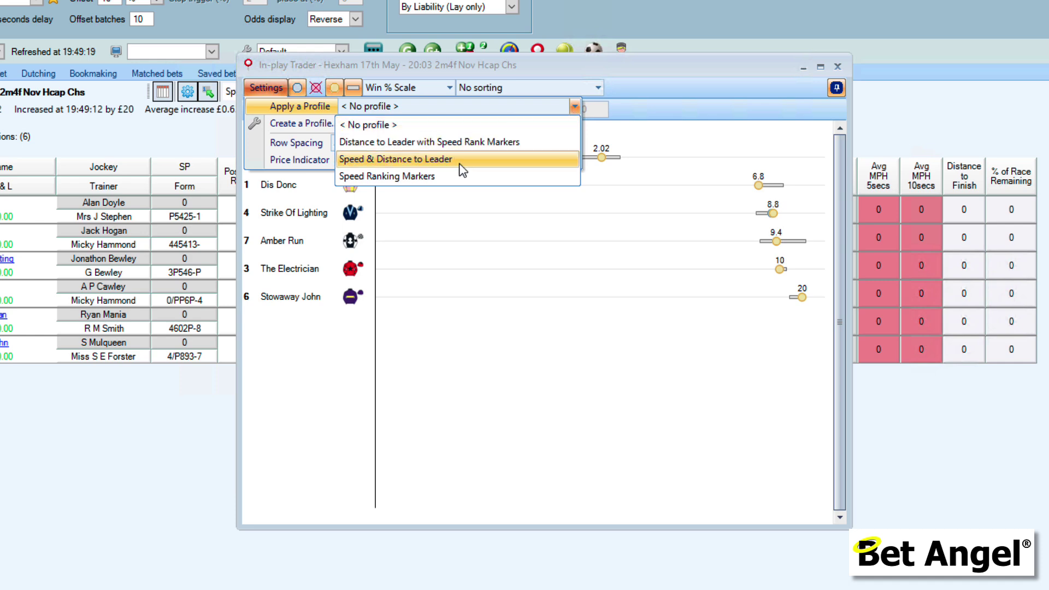
{"action": "left_click", "coordinate": [574, 107]}
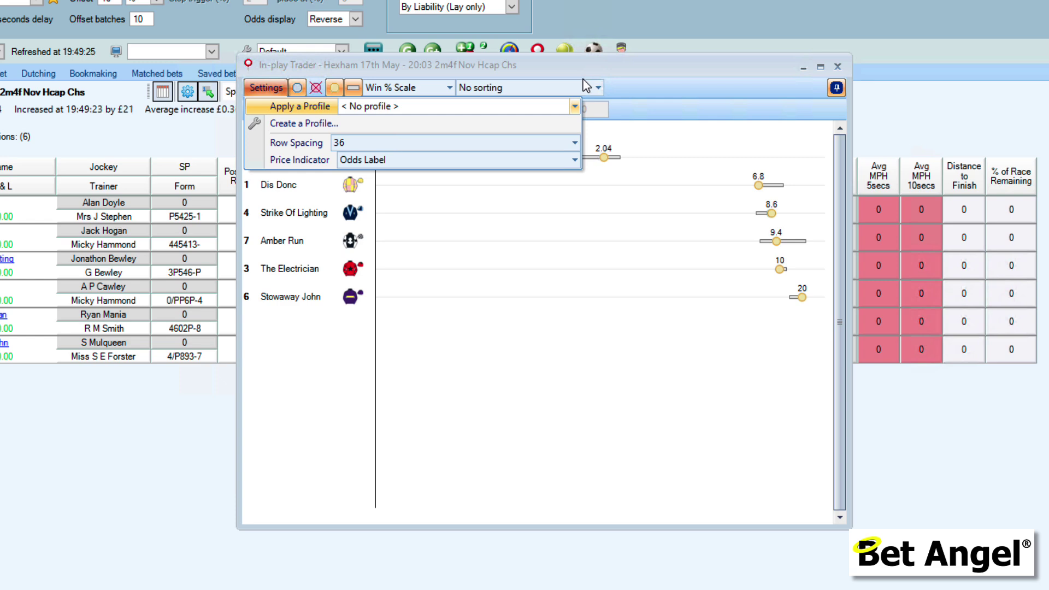
{"action": "left_click", "coordinate": [304, 125]}
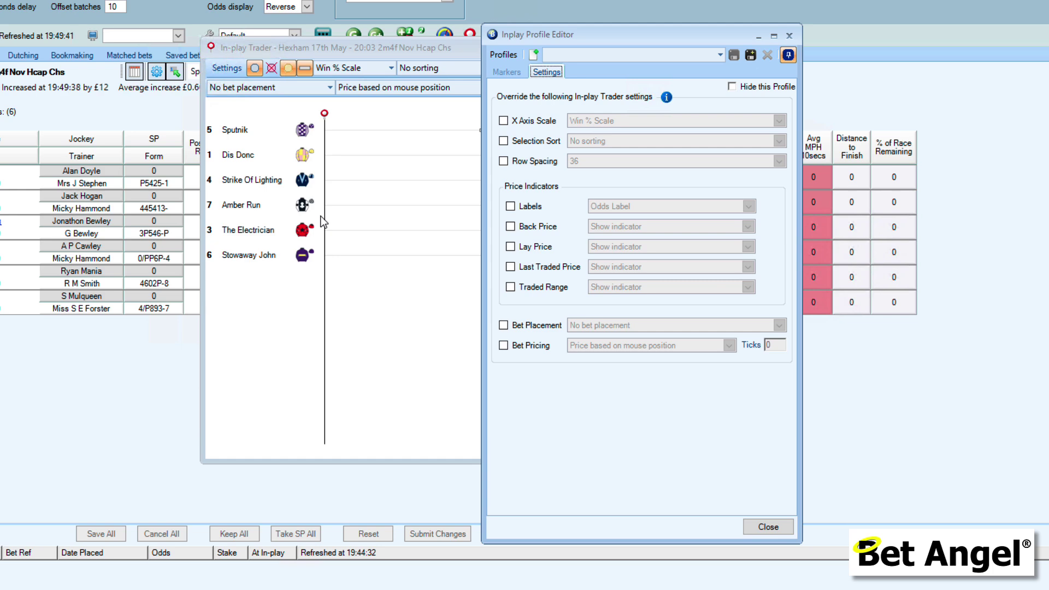
Enable the X Axis Scale override set to Win % Scale.
{"action": "left_click_drag", "start_coordinate": [609, 40], "coordinate": [529, 28]}
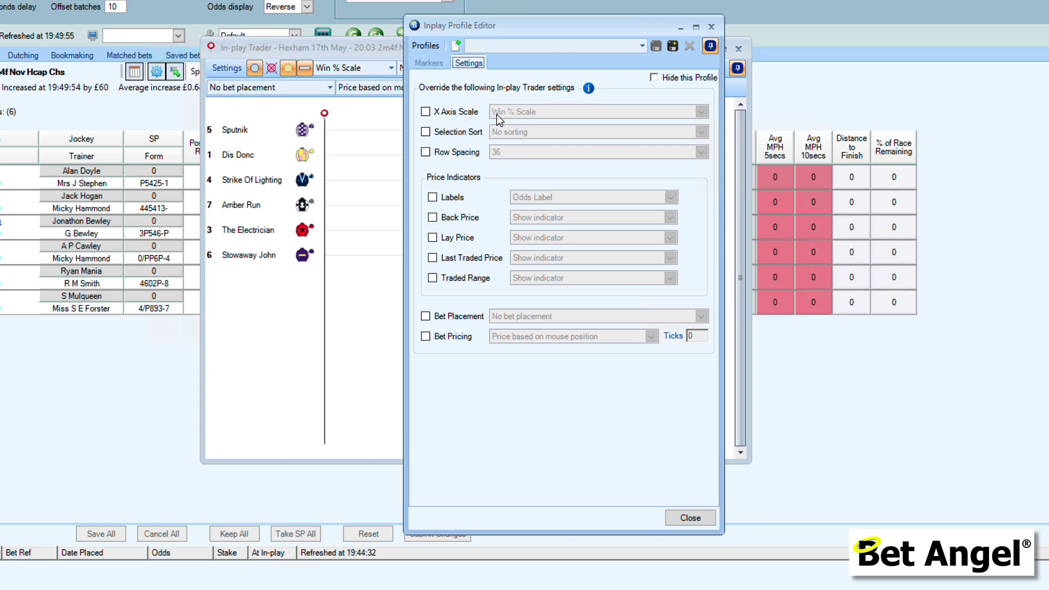
{"action": "left_click", "coordinate": [465, 113]}
{"action": "left_click", "coordinate": [540, 113]}
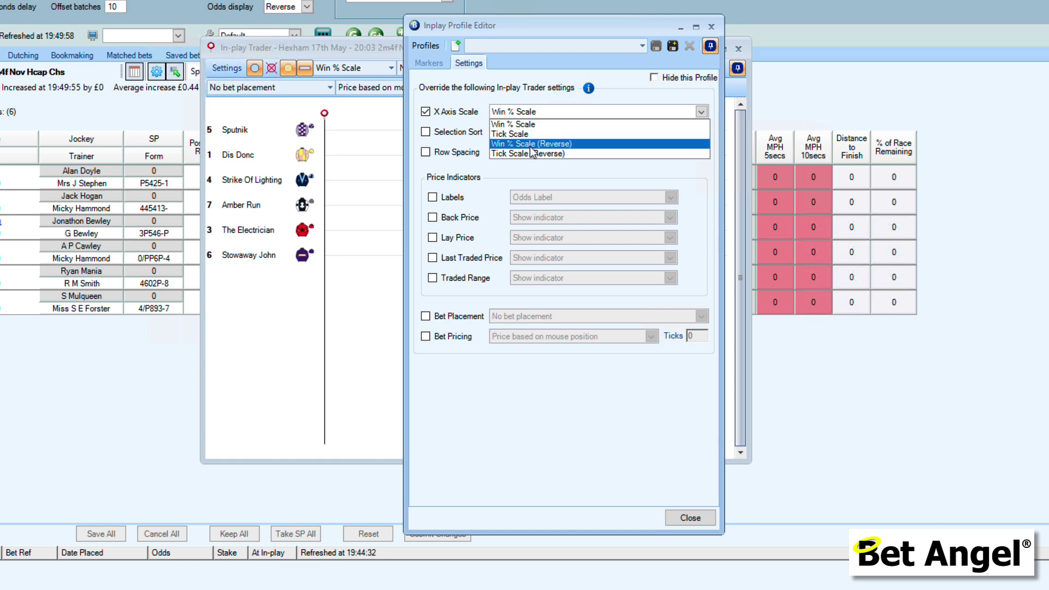
{"action": "left_click", "coordinate": [530, 124]}
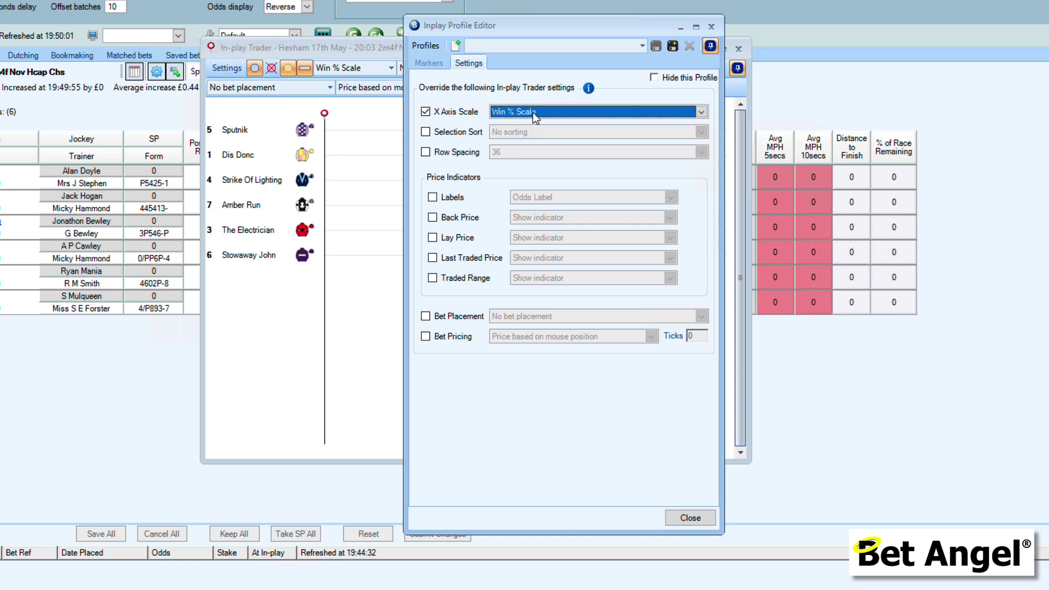
Leave Selection Sort unoverridden and set the Row Spacing override to 36.
{"action": "left_click", "coordinate": [461, 132]}
{"action": "left_click", "coordinate": [542, 132]}
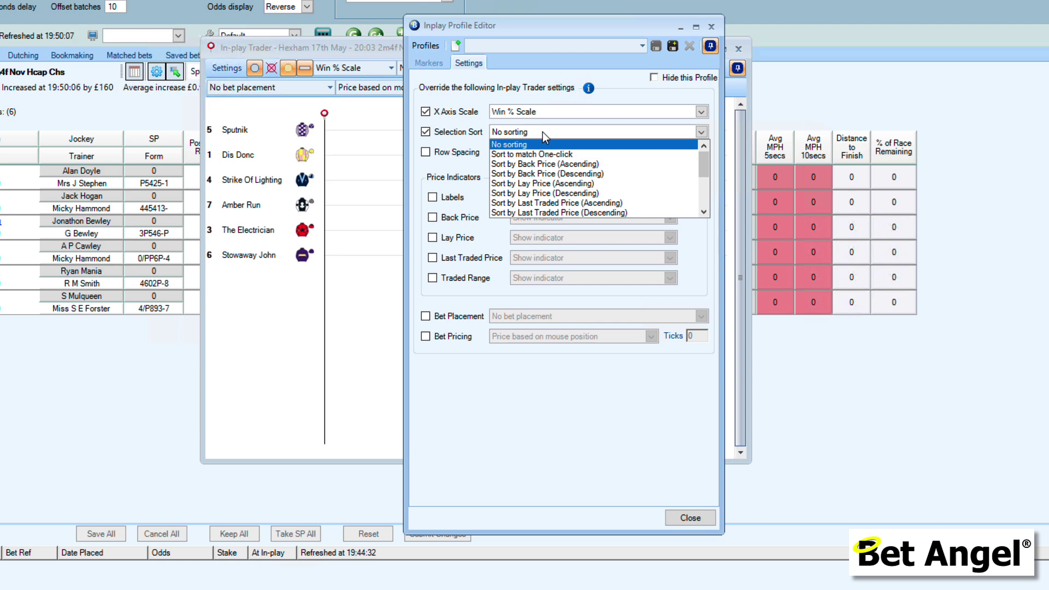
{"action": "left_click", "coordinate": [542, 132]}
{"action": "left_click", "coordinate": [460, 135]}
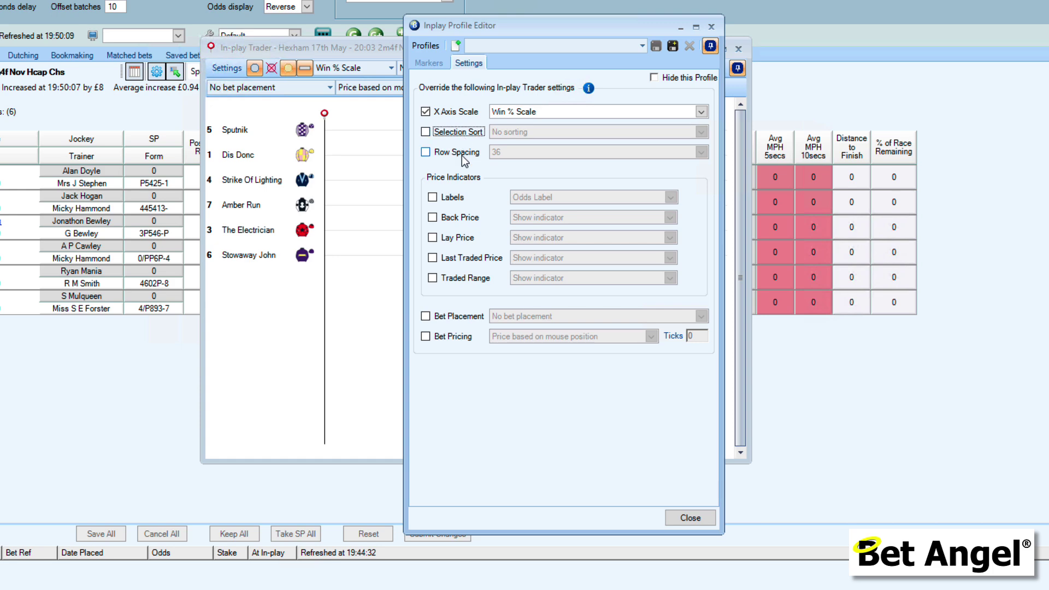
{"action": "left_click", "coordinate": [461, 153]}
{"action": "left_click", "coordinate": [554, 157]}
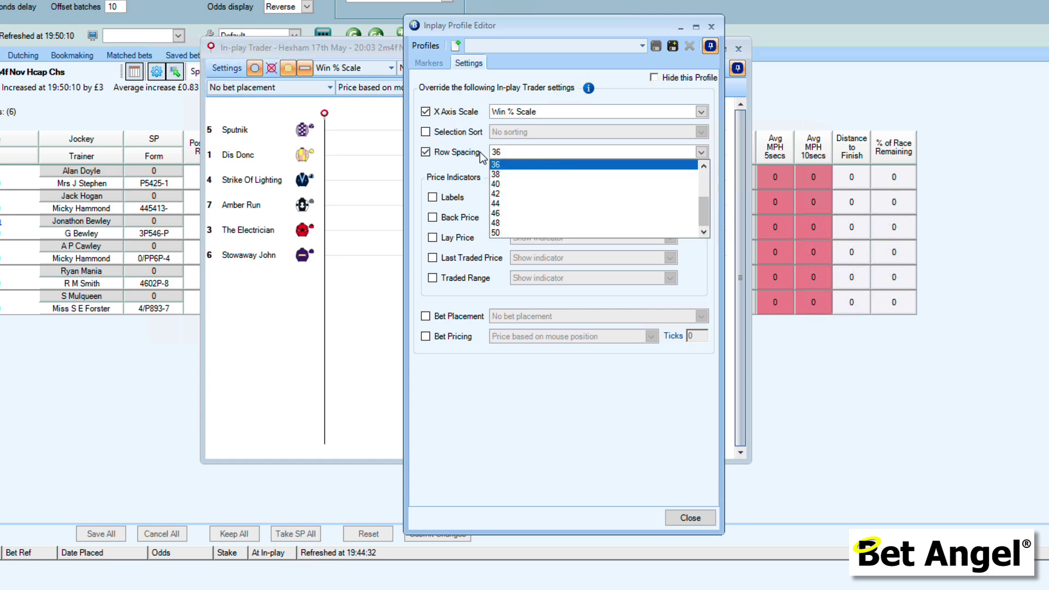
{"action": "left_click", "coordinate": [554, 159]}
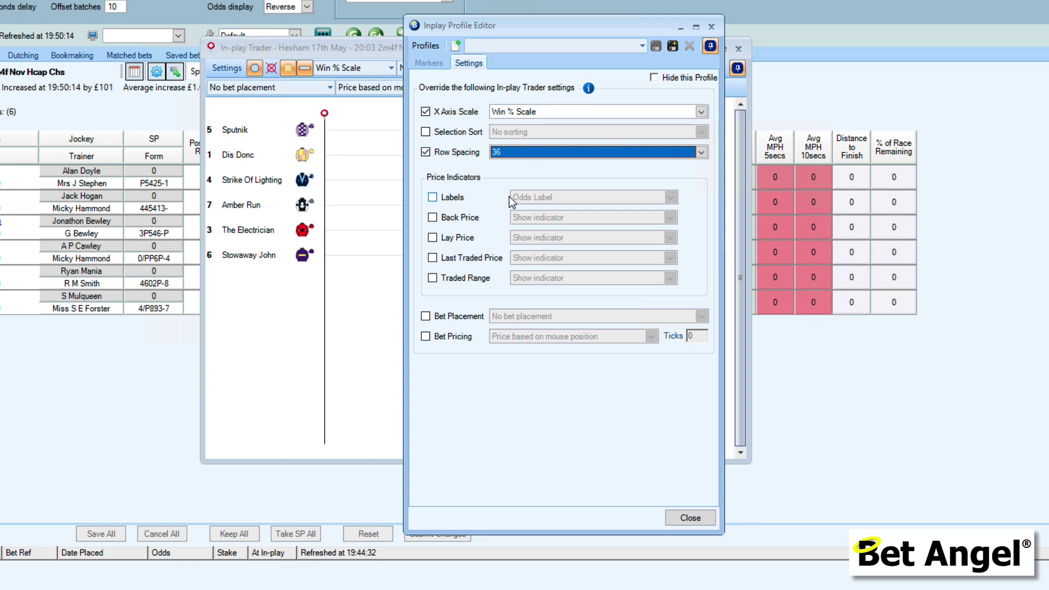
{"action": "left_click", "coordinate": [505, 175]}
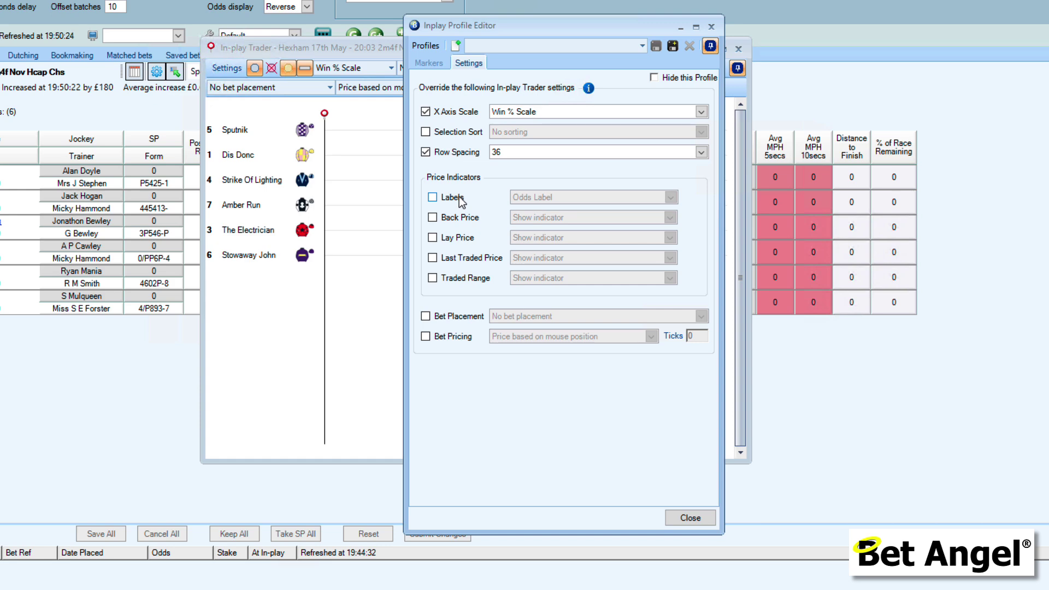
Enable the price Labels override with Odds Label as the label type.
{"action": "left_click", "coordinate": [460, 199]}
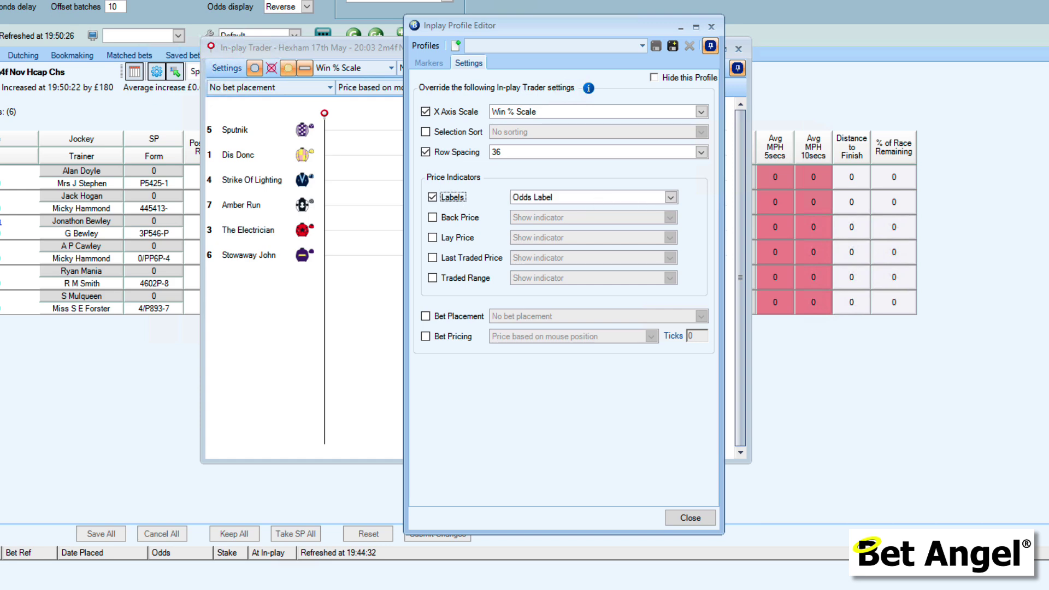
{"action": "left_click_drag", "start_coordinate": [582, 26], "coordinate": [673, 28]}
{"action": "left_click", "coordinate": [476, 49]}
{"action": "left_click_drag", "start_coordinate": [438, 51], "coordinate": [357, 51]}
{"action": "left_click", "coordinate": [683, 32]}
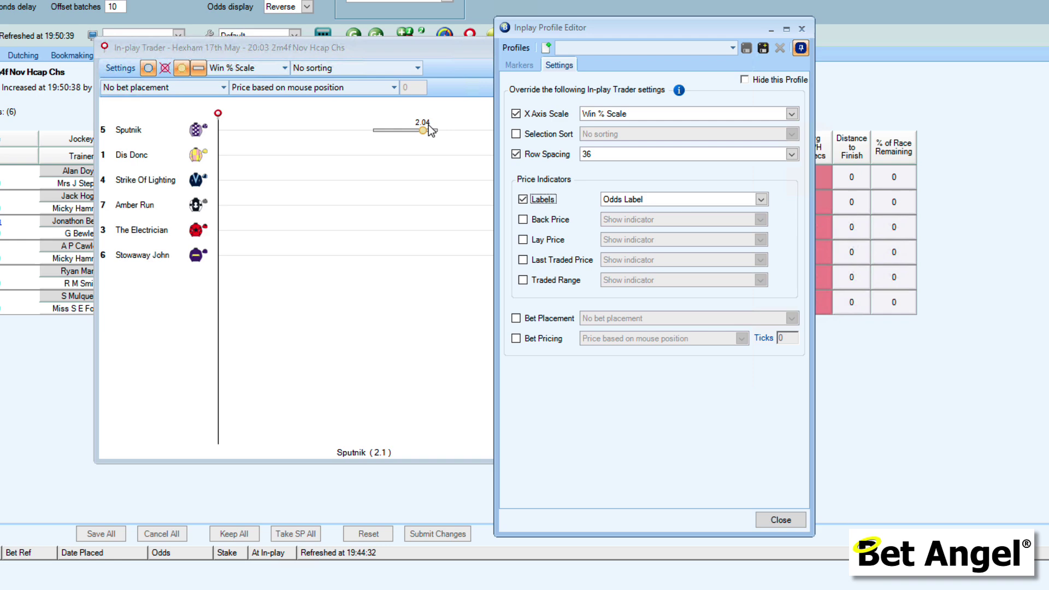
{"action": "left_click", "coordinate": [760, 199]}
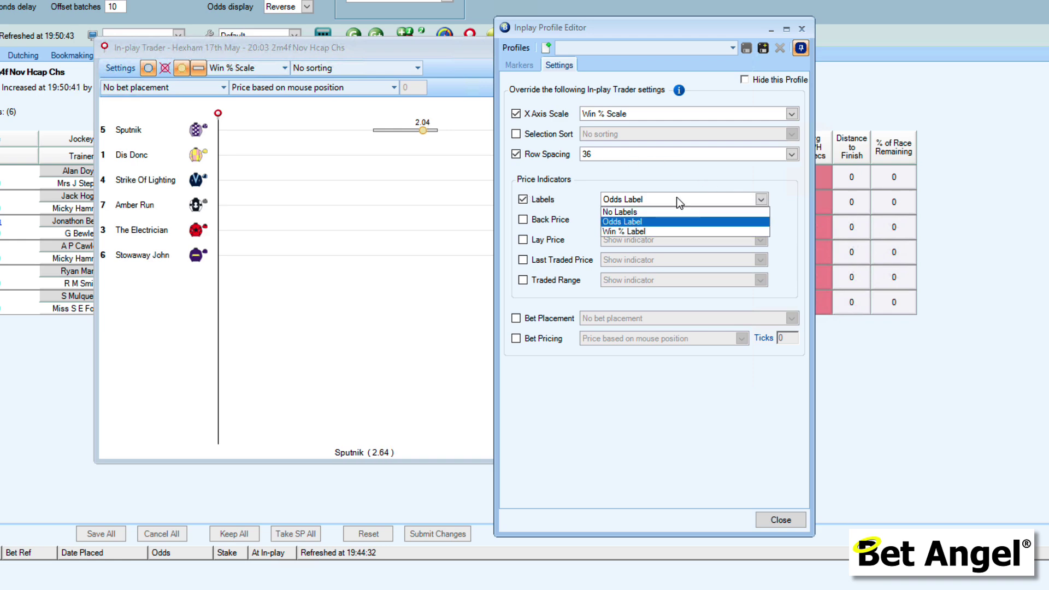
{"action": "left_click", "coordinate": [662, 173]}
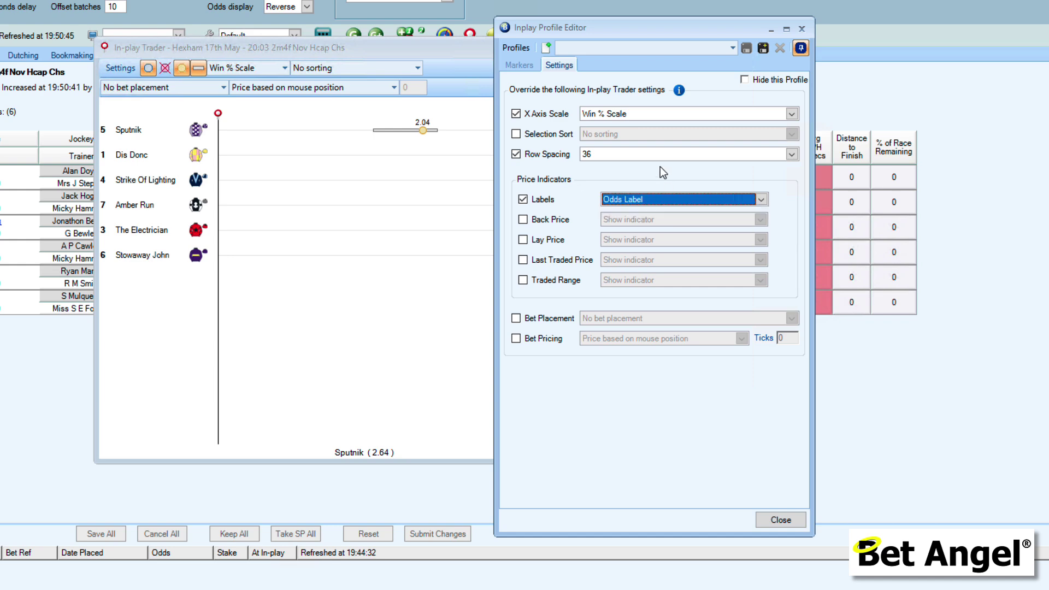
Try the Back Price and Traded Range overrides, then leave both disabled.
{"action": "left_click", "coordinate": [547, 221]}
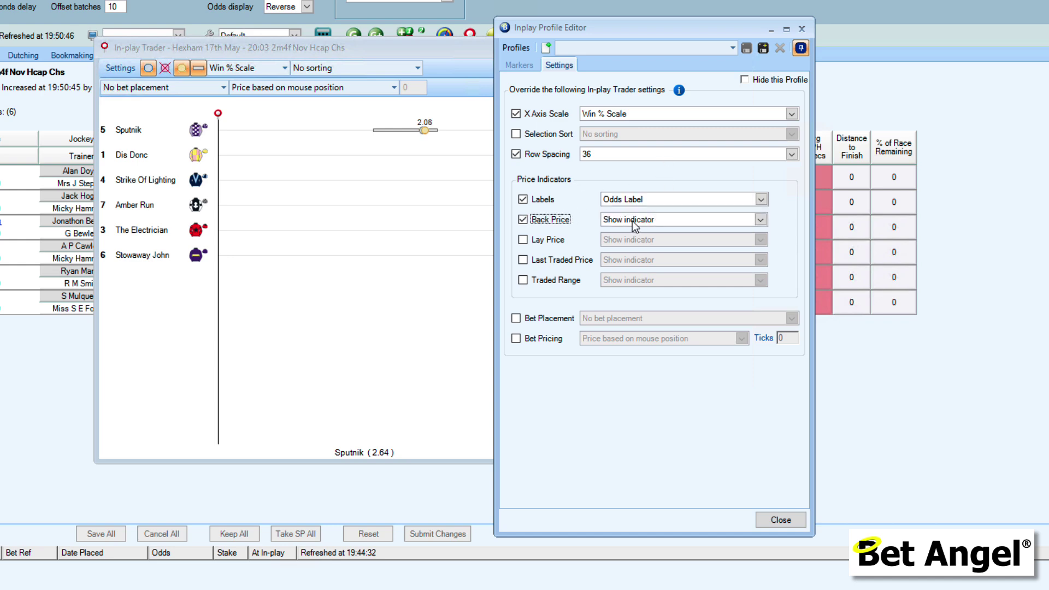
{"action": "left_click", "coordinate": [631, 221]}
{"action": "left_click", "coordinate": [631, 219]}
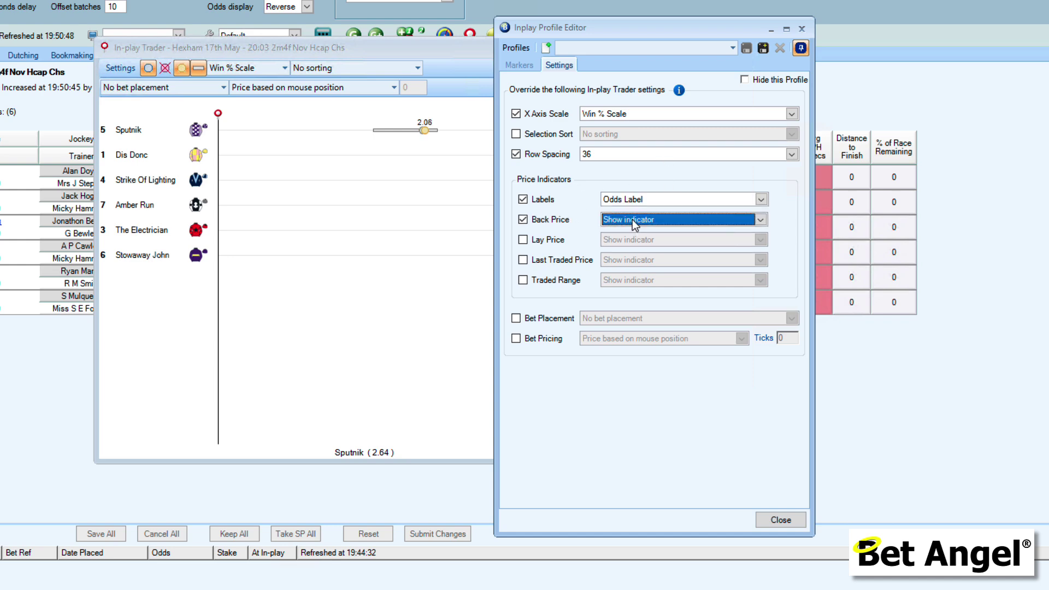
{"action": "left_click", "coordinate": [547, 221]}
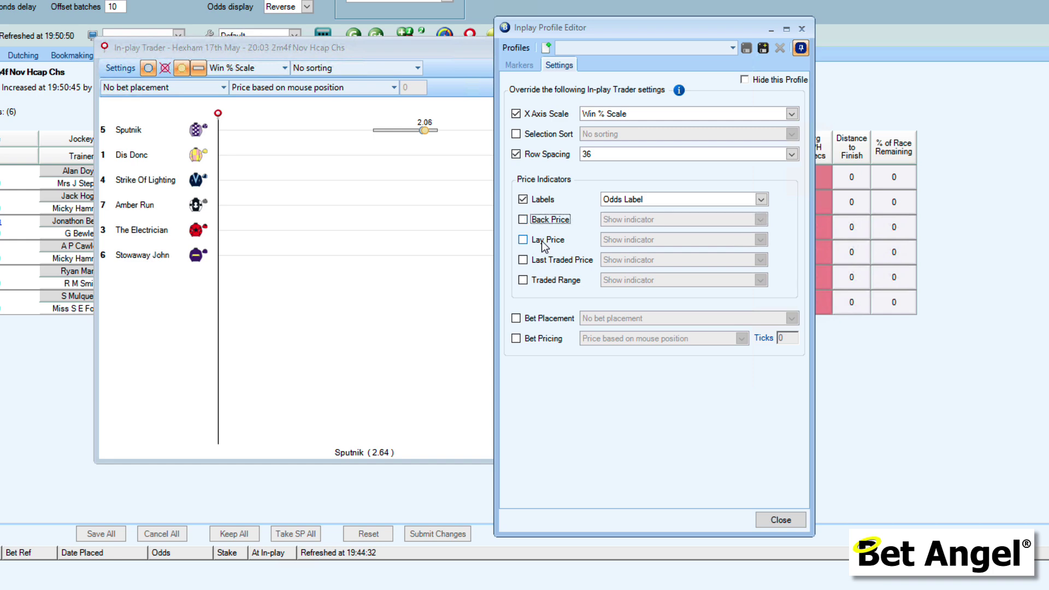
{"action": "left_click", "coordinate": [539, 280]}
{"action": "left_click", "coordinate": [626, 282]}
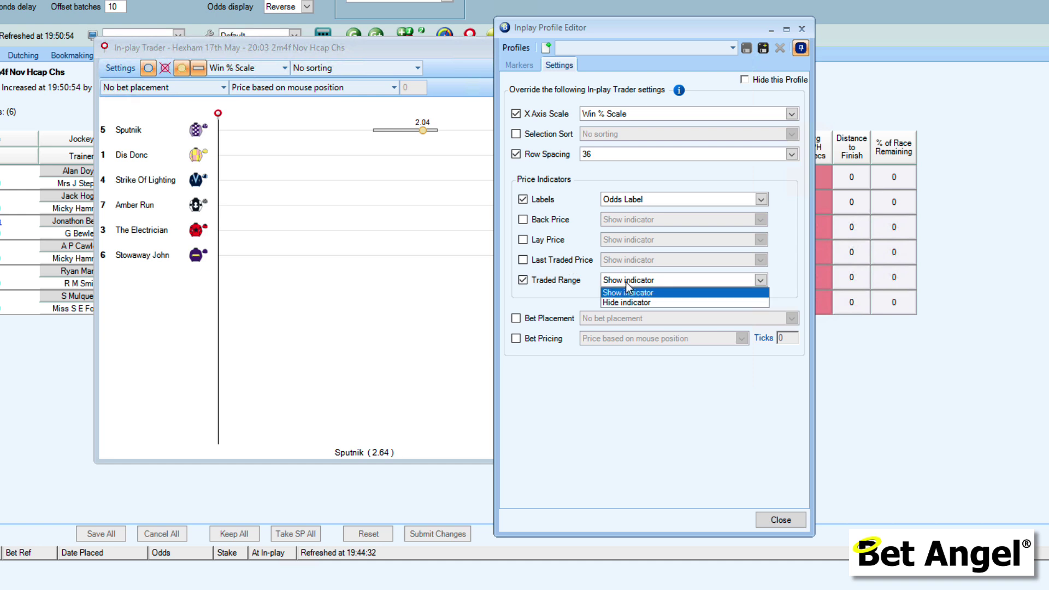
{"action": "left_click", "coordinate": [623, 303]}
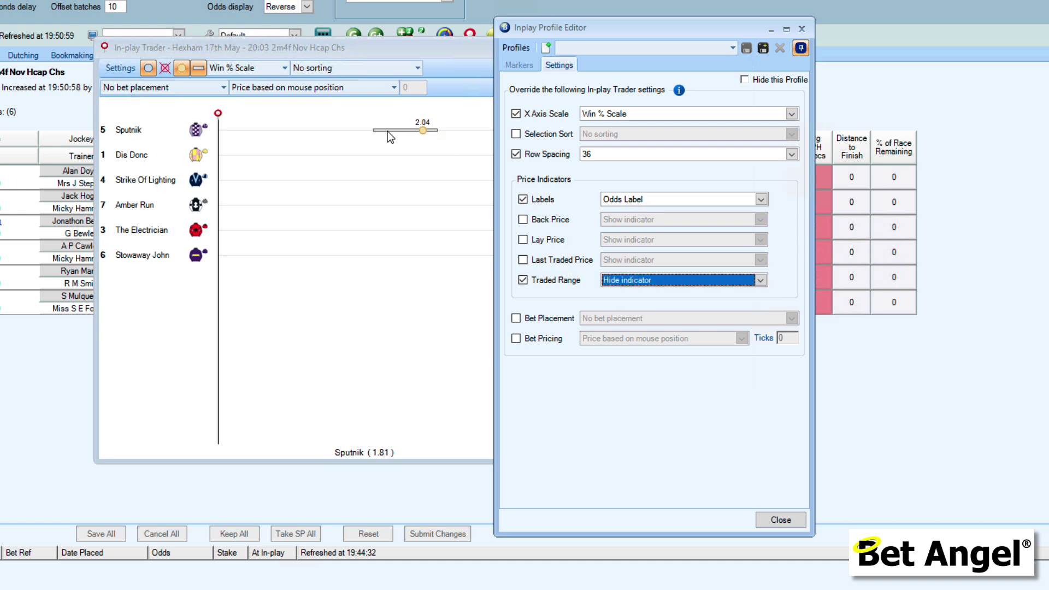
{"action": "left_click", "coordinate": [550, 277]}
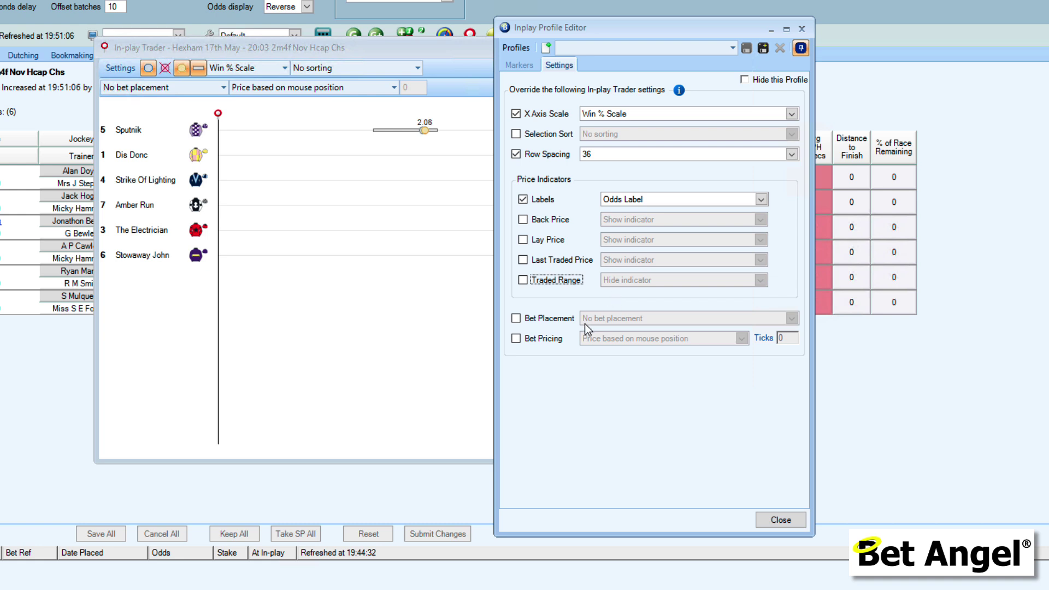
Leave Bet Placement unoverridden and enable the Bet Pricing override.
{"action": "left_click", "coordinate": [558, 319]}
{"action": "left_click", "coordinate": [670, 322]}
{"action": "left_click", "coordinate": [669, 322]}
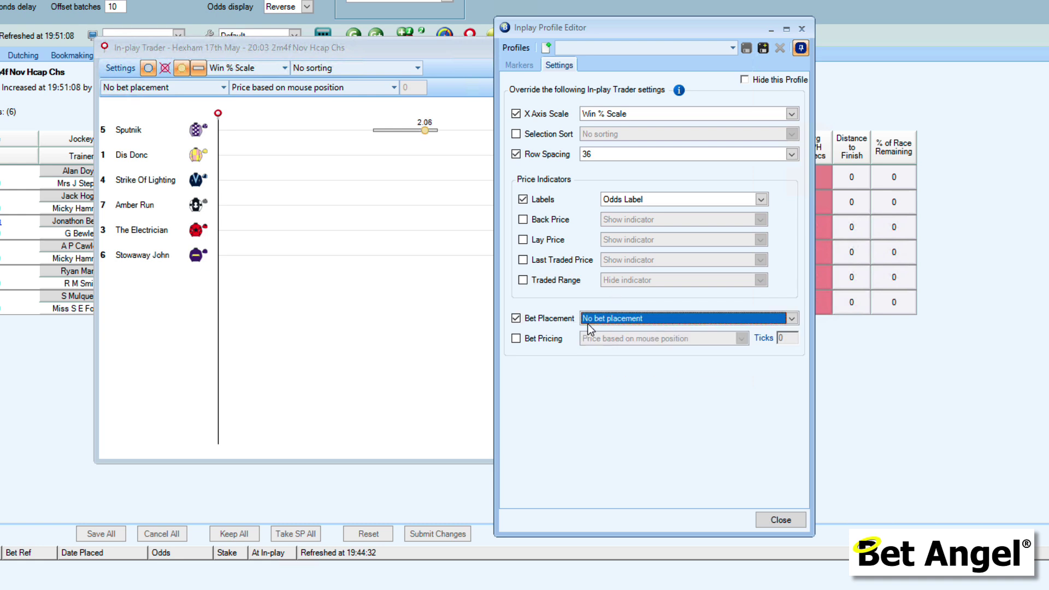
{"action": "left_click", "coordinate": [566, 324]}
{"action": "left_click", "coordinate": [548, 338]}
{"action": "left_click", "coordinate": [637, 339]}
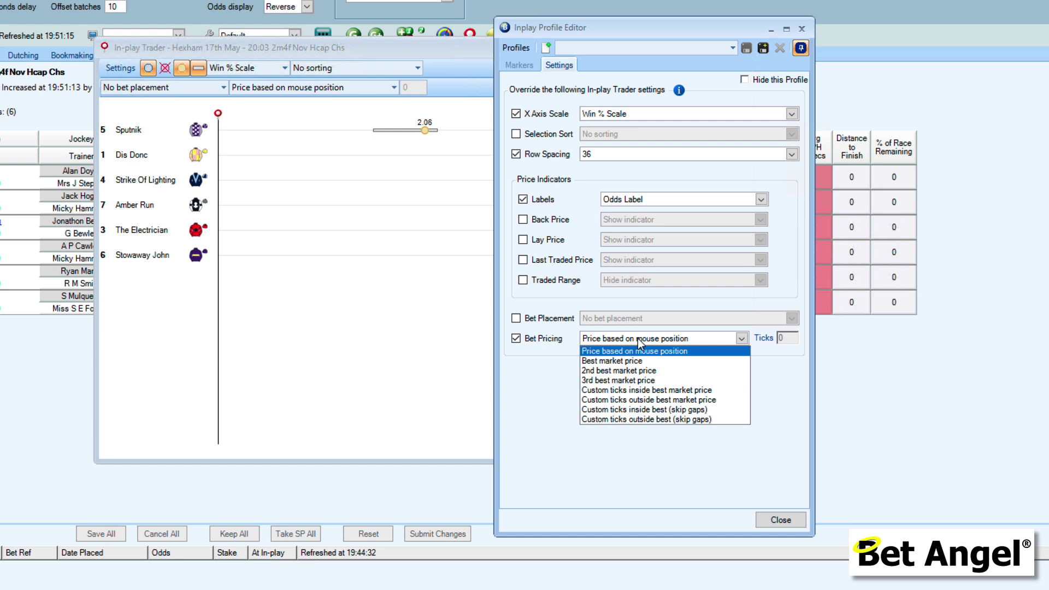
Keep mouse-position Bet Pricing and save the profile as 'MyInplayTrading'.
{"action": "left_click", "coordinate": [610, 327]}
{"action": "left_click", "coordinate": [764, 48]}
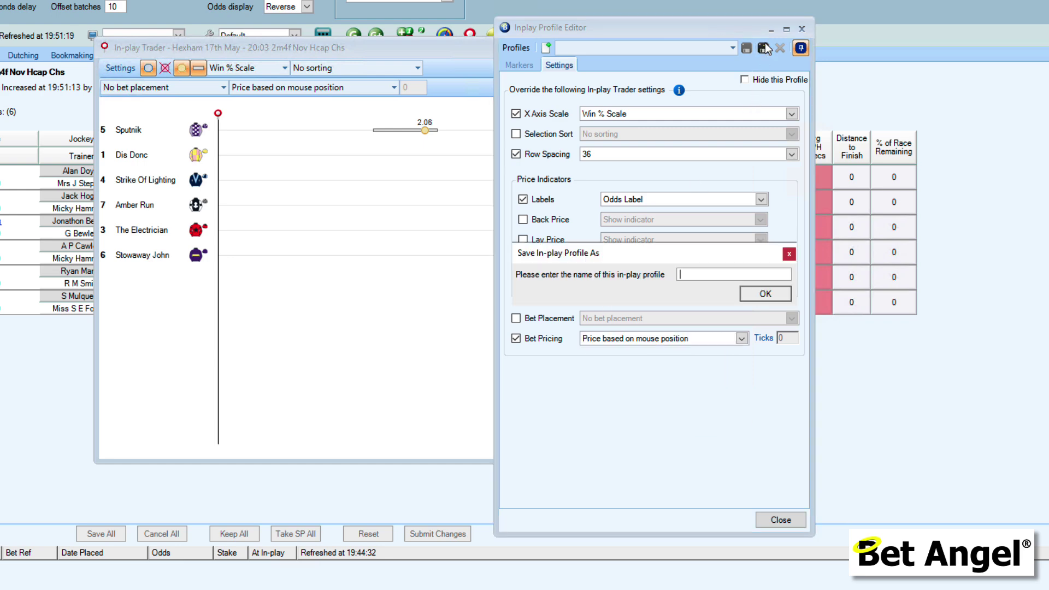
{"action": "type", "text": "MyInplay"}
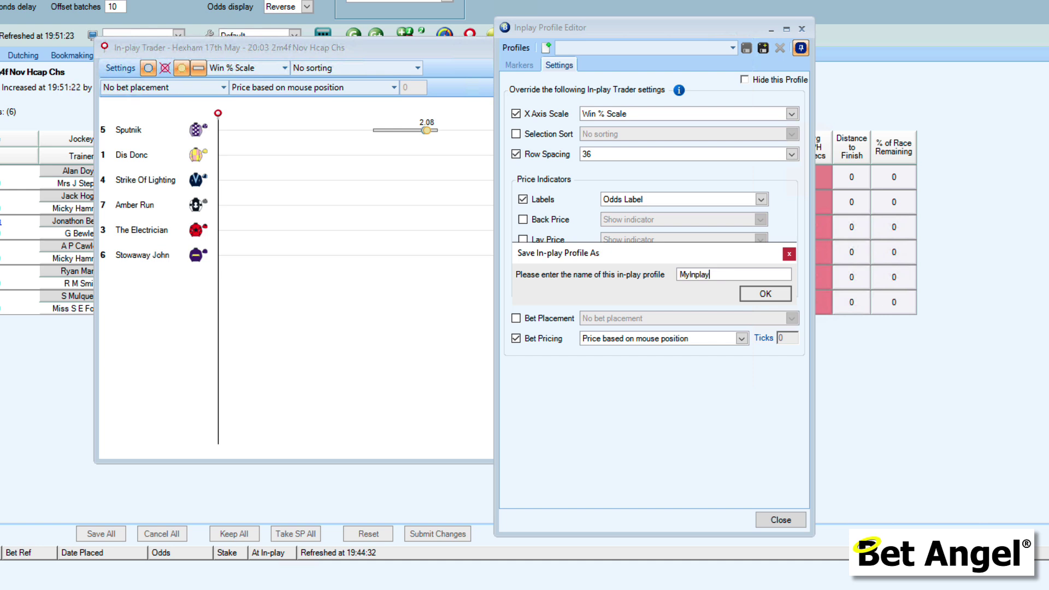
{"action": "type", "text": "Trade"}
{"action": "key", "text": "BackSpace"}
{"action": "key", "text": "BackSpace"}
{"action": "type", "text": "ding"}
{"action": "key", "text": "Return"}
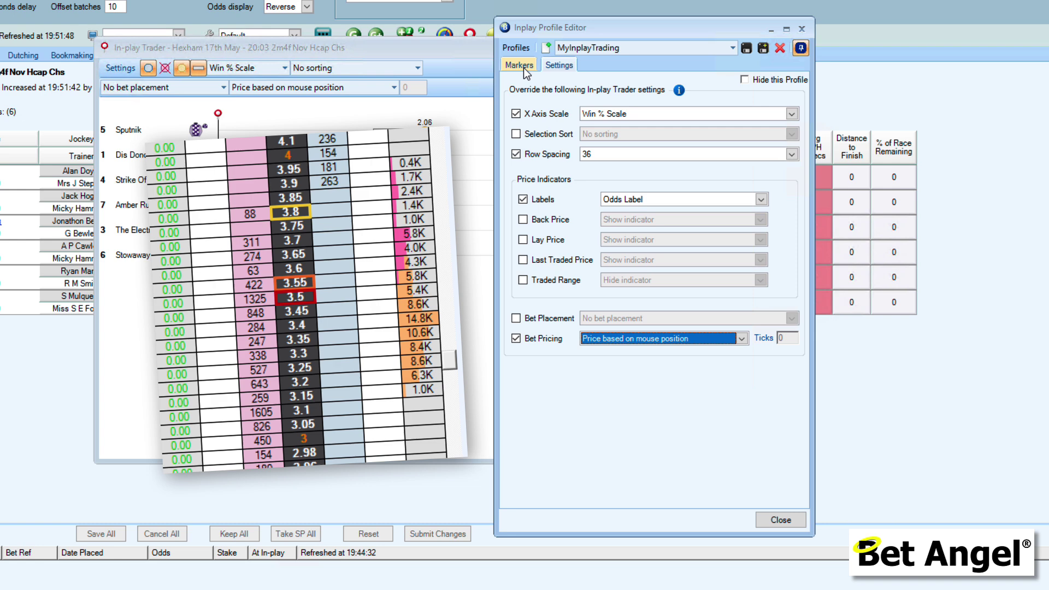
On the Markers tab, add a blank marker, a 1-thick Vertical Line at an Entered Price.
{"action": "left_click", "coordinate": [523, 67]}
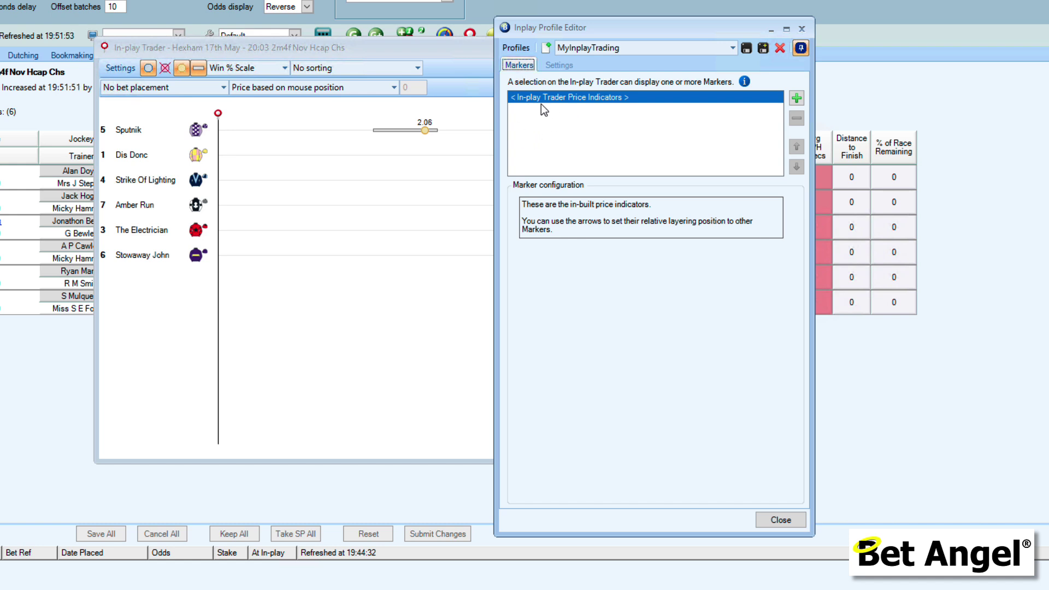
{"action": "left_click", "coordinate": [797, 98]}
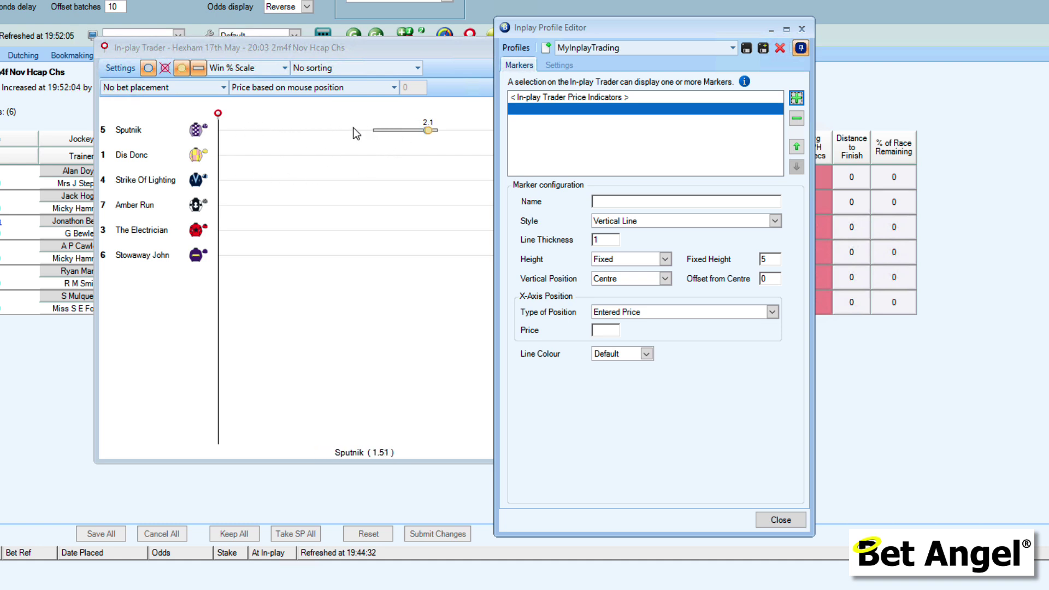
{"action": "left_click", "coordinate": [667, 221]}
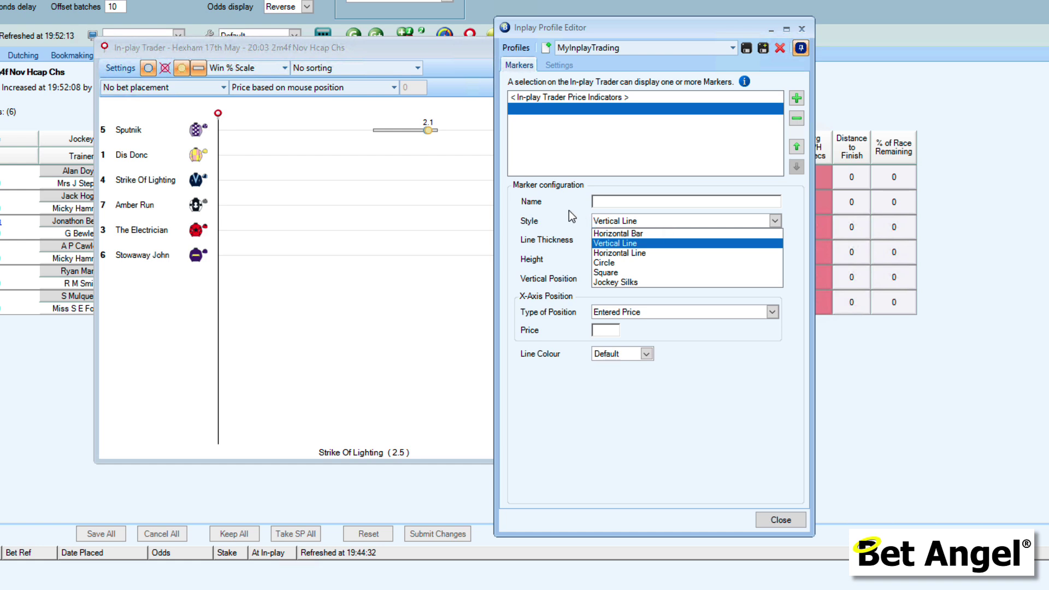
{"action": "left_click", "coordinate": [646, 243]}
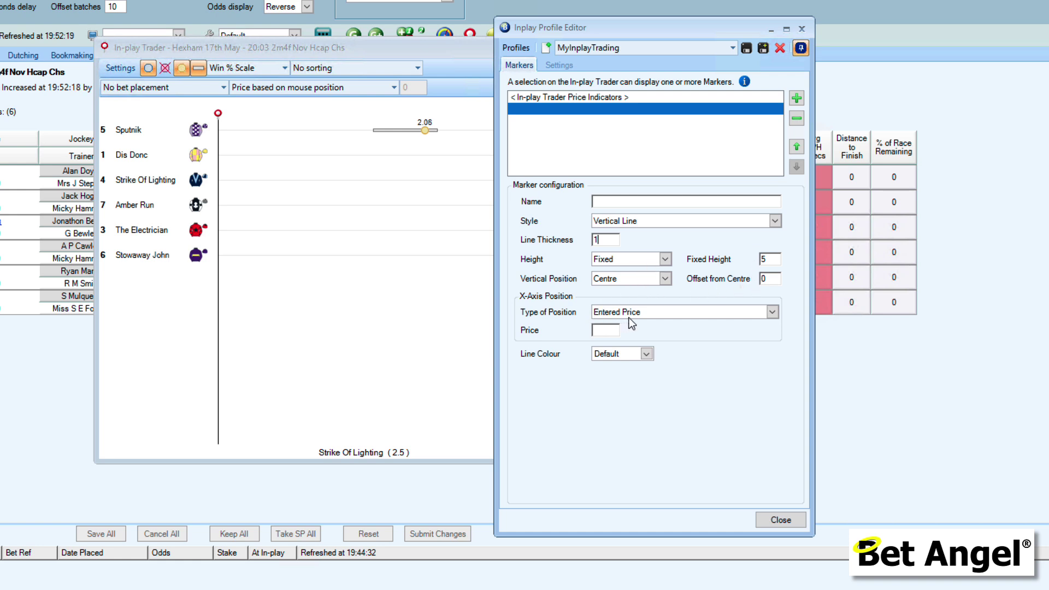
{"action": "left_click", "coordinate": [664, 314]}
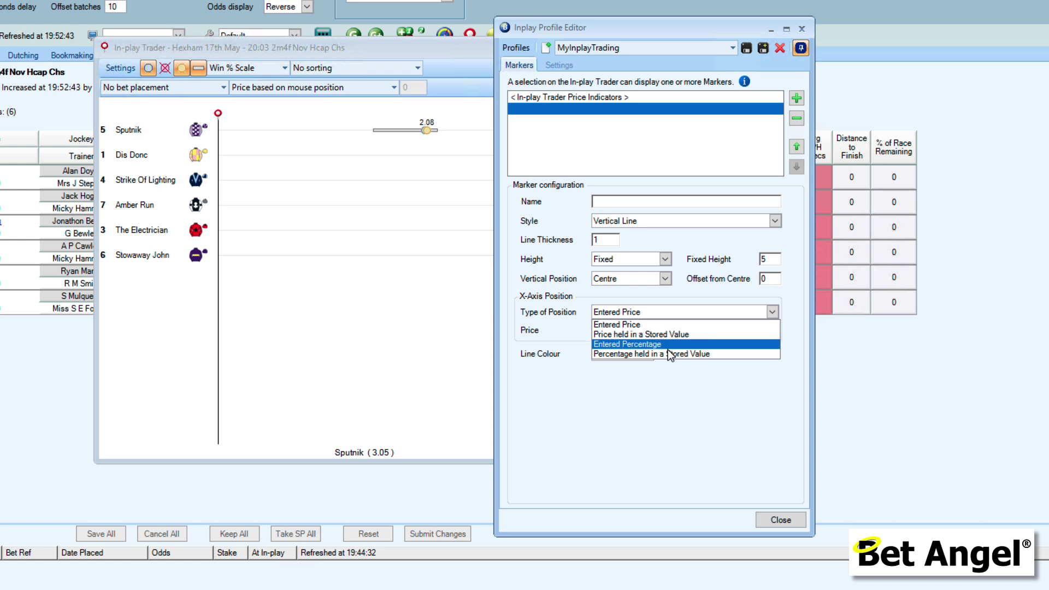
{"action": "left_click", "coordinate": [738, 366]}
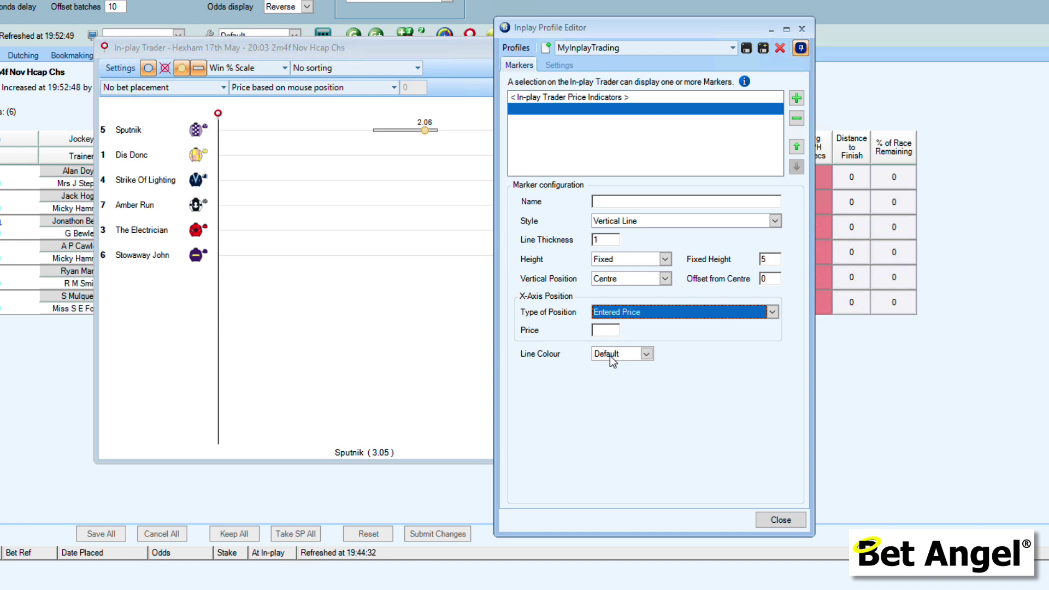
{"action": "left_click", "coordinate": [647, 354]}
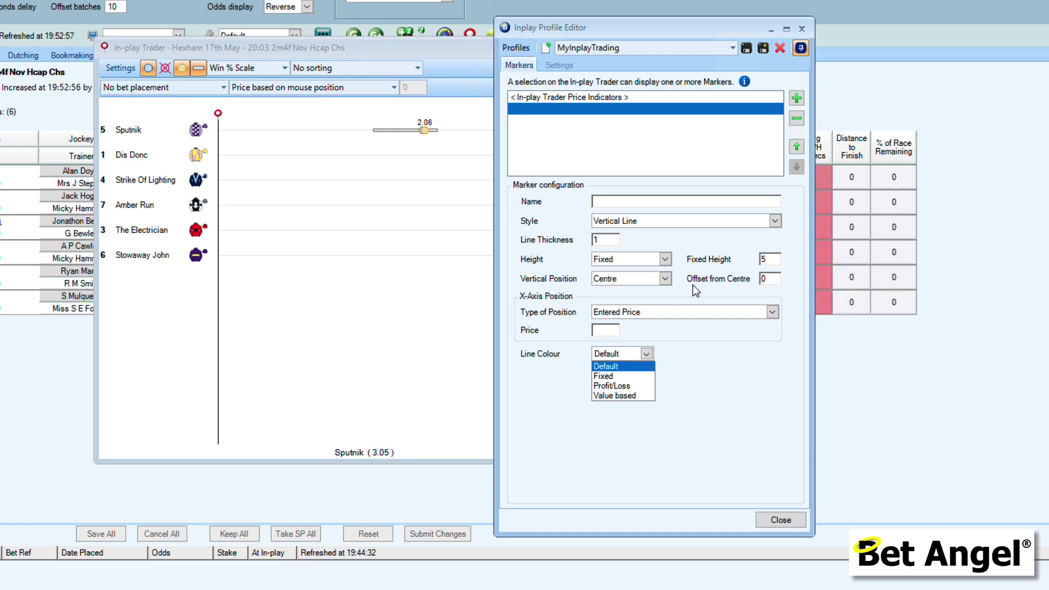
{"action": "left_click", "coordinate": [706, 241]}
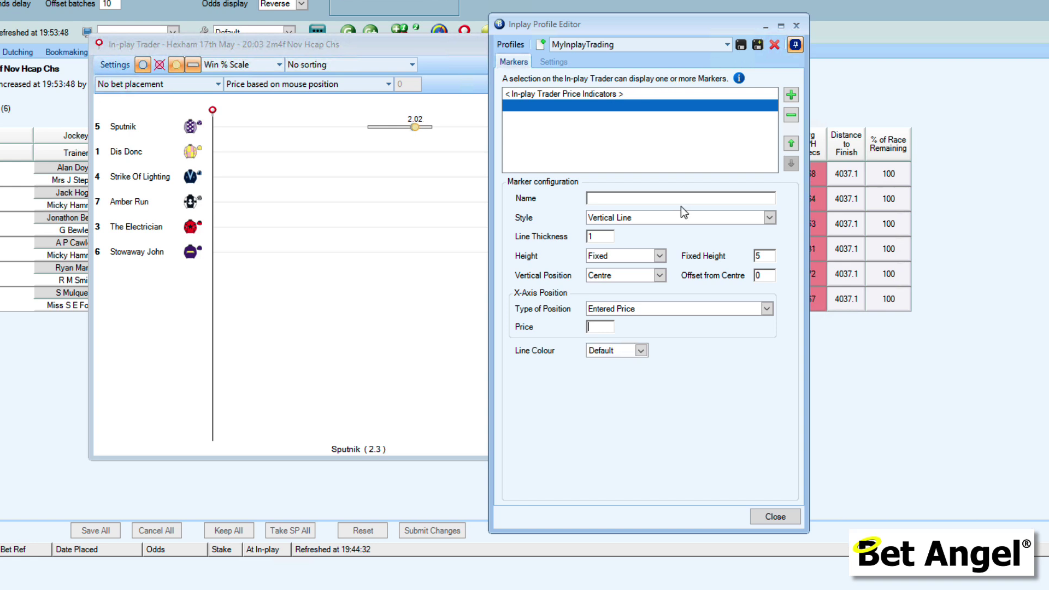
Load the 'Distance to Leader with Speed Rank Markers' profile without saving current changes.
{"action": "left_click", "coordinate": [726, 46]}
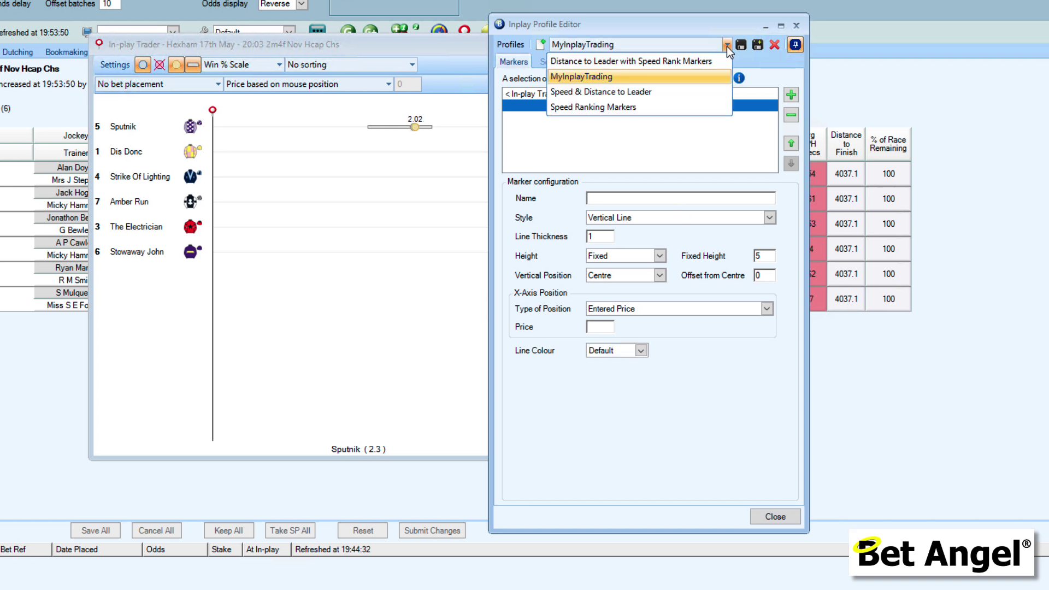
{"action": "left_click", "coordinate": [656, 60]}
{"action": "left_click", "coordinate": [634, 356]}
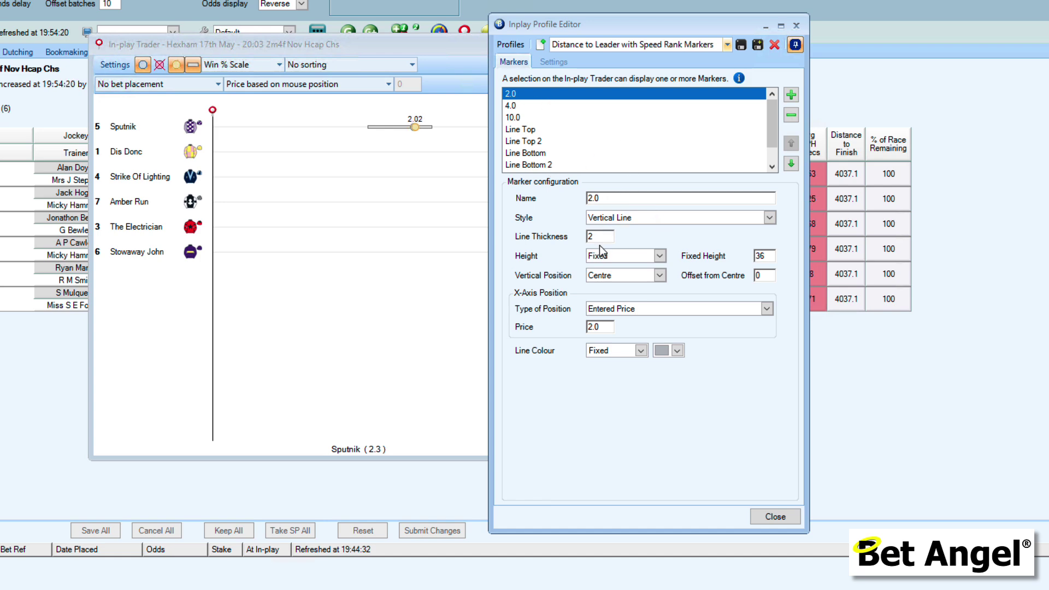
Review its markers: 4.0, 10.0, Line Top, Line Top 2, Line Bottom, Line Bottom 2, Distance.
{"action": "left_click", "coordinate": [519, 106]}
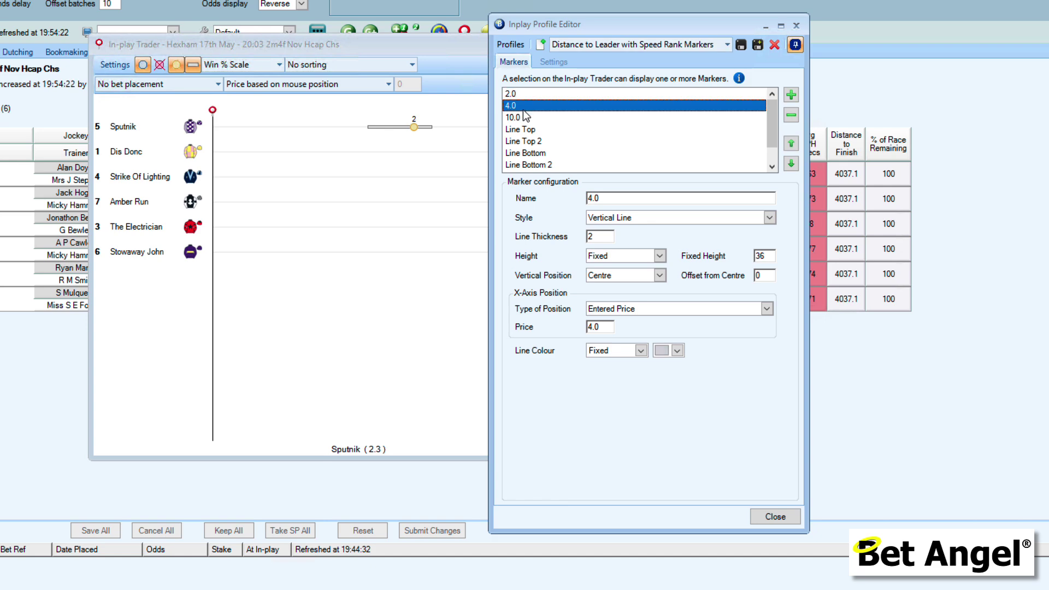
{"action": "left_click", "coordinate": [524, 115]}
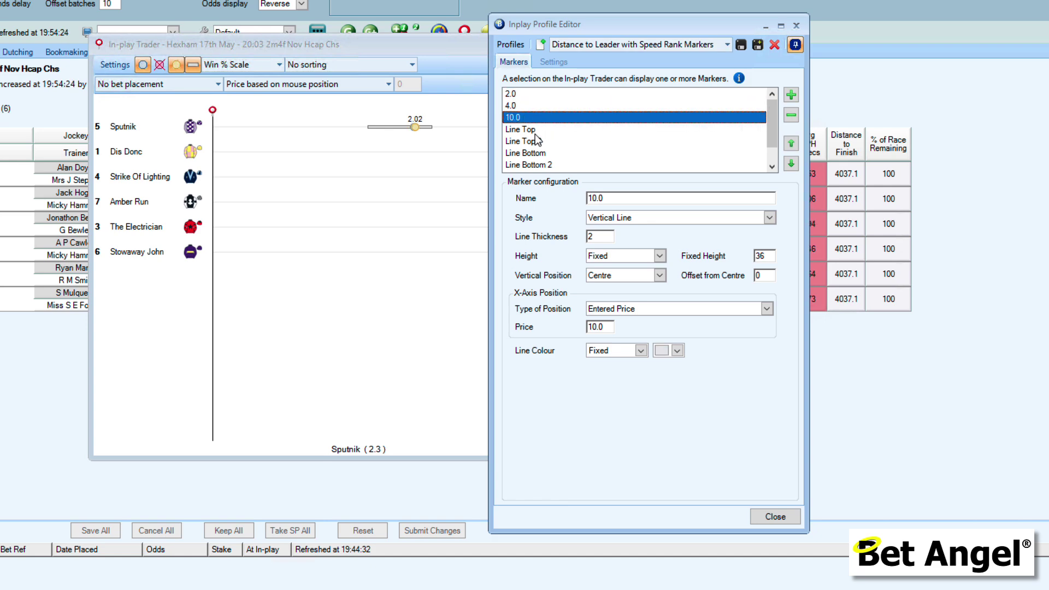
{"action": "left_click", "coordinate": [535, 130]}
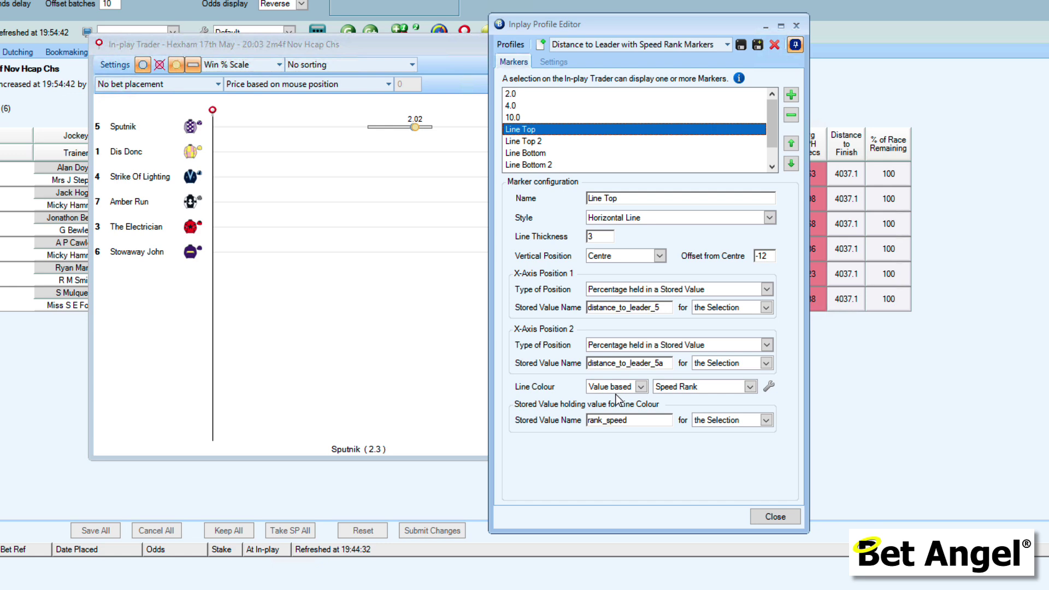
{"action": "left_click", "coordinate": [541, 143]}
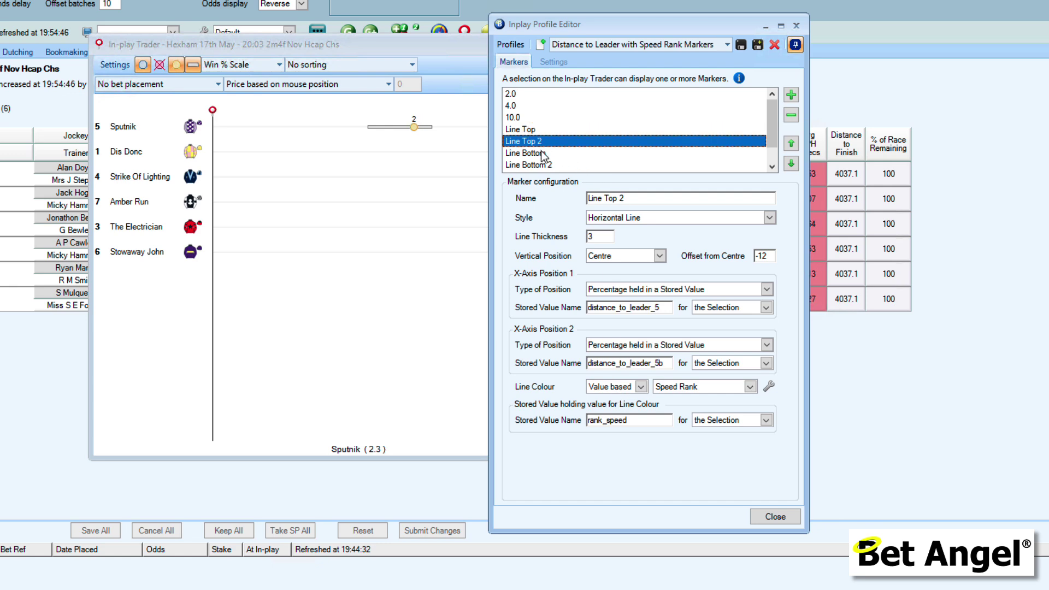
{"action": "left_click", "coordinate": [541, 152]}
{"action": "left_click", "coordinate": [543, 164]}
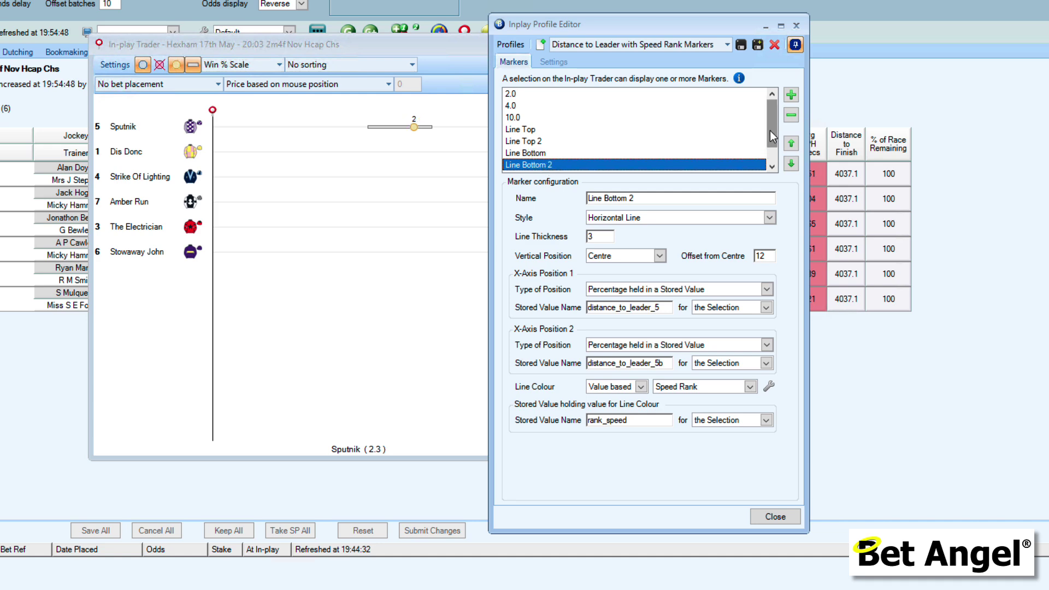
{"action": "left_click_drag", "start_coordinate": [771, 128], "coordinate": [769, 151]}
{"action": "left_click", "coordinate": [548, 156]}
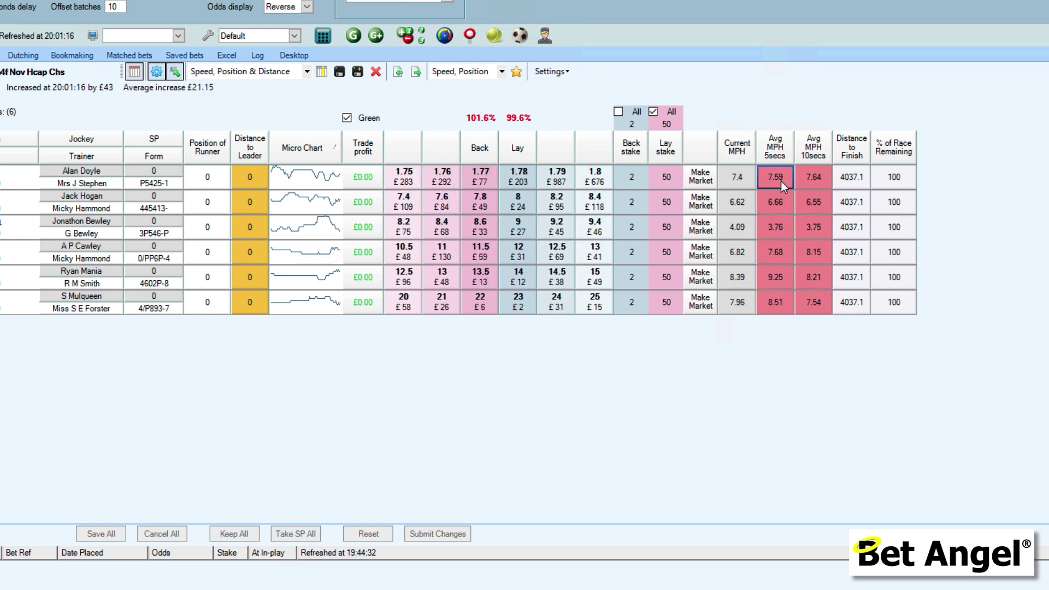
Highlight the grid's Avg MPH, Current MPH, Distance to Finish, % Remaining, back odds and Distance to Leader.
{"action": "left_click", "coordinate": [778, 207]}
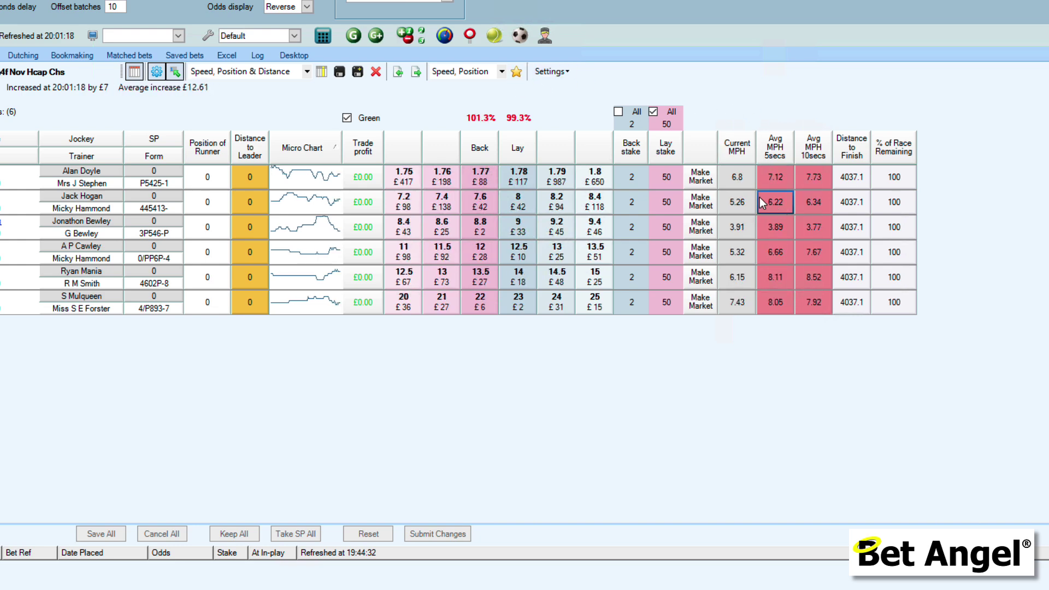
{"action": "left_click", "coordinate": [751, 246]}
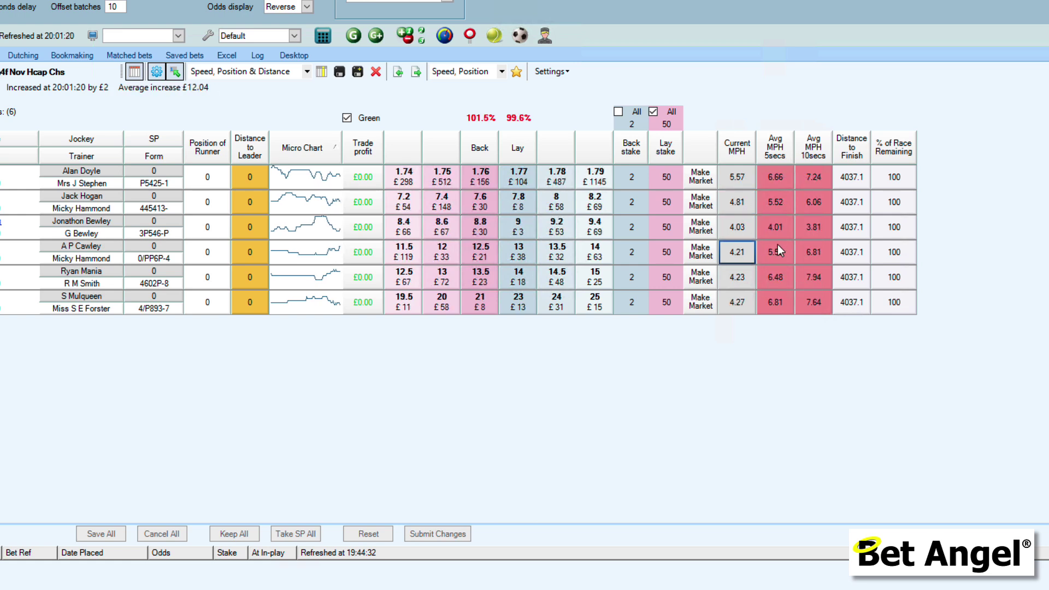
{"action": "left_click", "coordinate": [851, 179]}
{"action": "key", "text": "Down"}
{"action": "key", "text": "Down"}
{"action": "key", "text": "Down"}
{"action": "key", "text": "Down"}
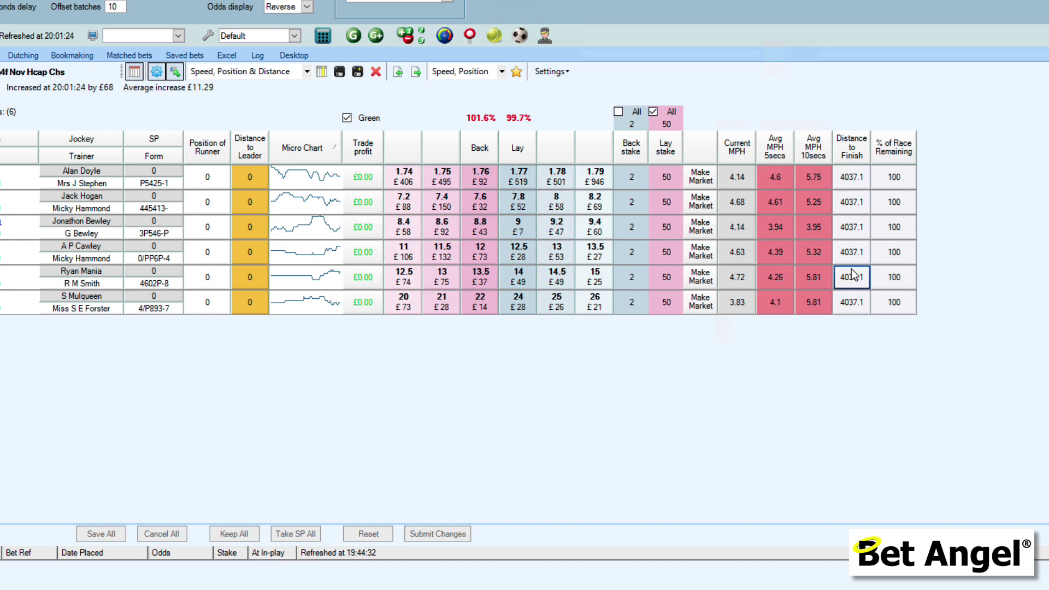
{"action": "left_click", "coordinate": [896, 227]}
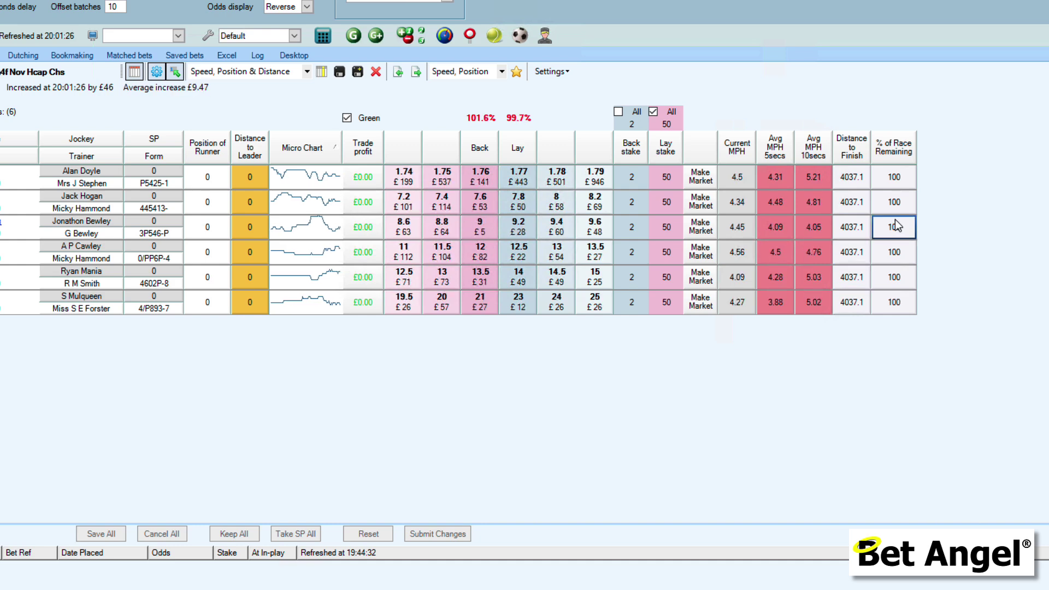
{"action": "left_click", "coordinate": [441, 148]}
{"action": "left_click", "coordinate": [253, 157]}
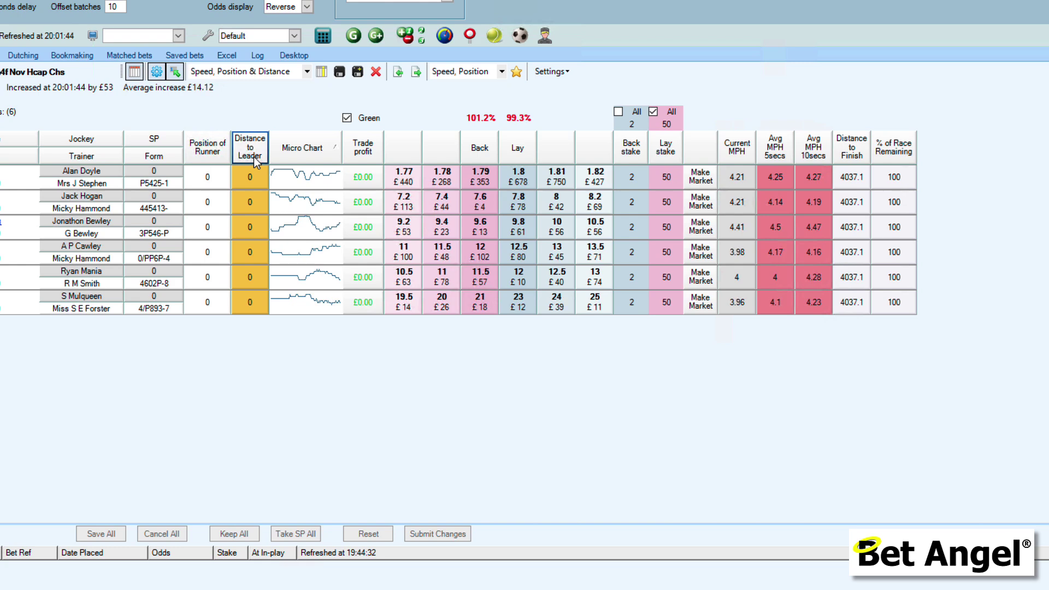
Reopen the In-play Trader on the now in-play Hexham race.
{"action": "left_click", "coordinate": [470, 35]}
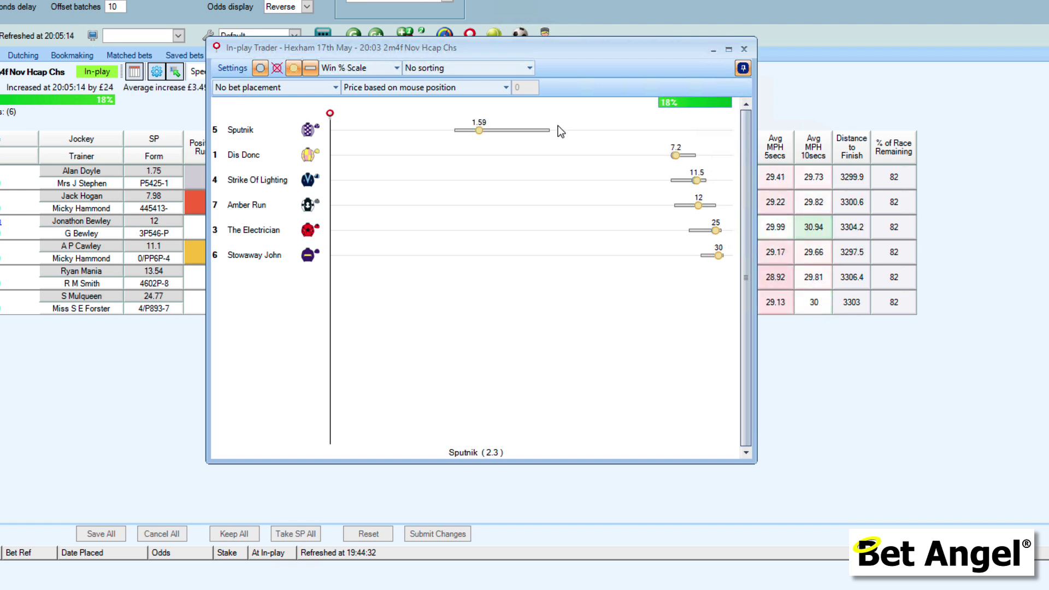
Switch the In-play Trader to the 'Distance to Leader with Speed Rank Markers' profile during the race.
{"action": "left_click", "coordinate": [232, 69]}
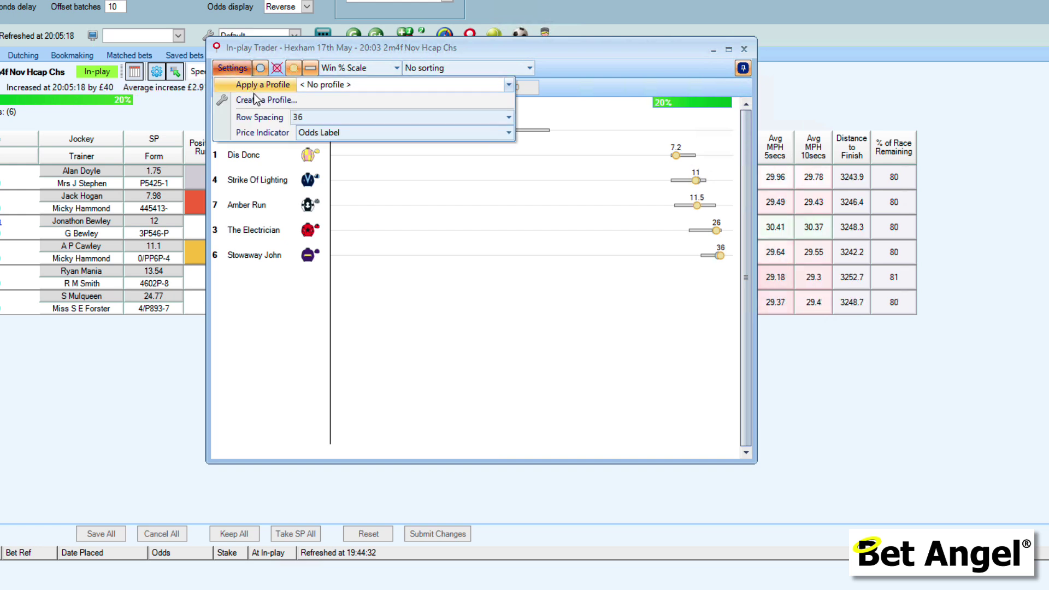
{"action": "left_click", "coordinate": [439, 88]}
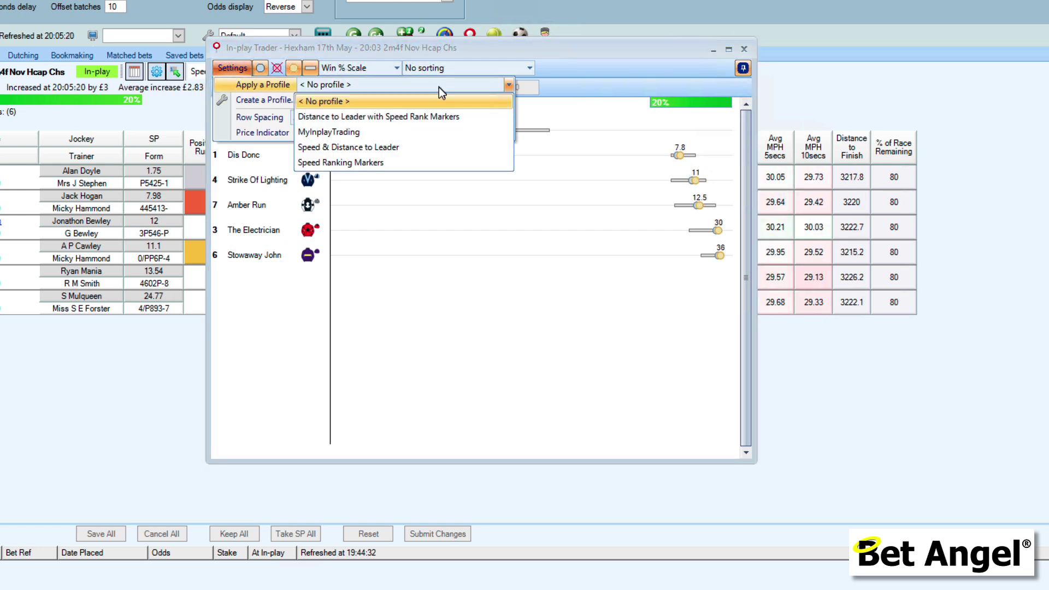
{"action": "left_click", "coordinate": [427, 114]}
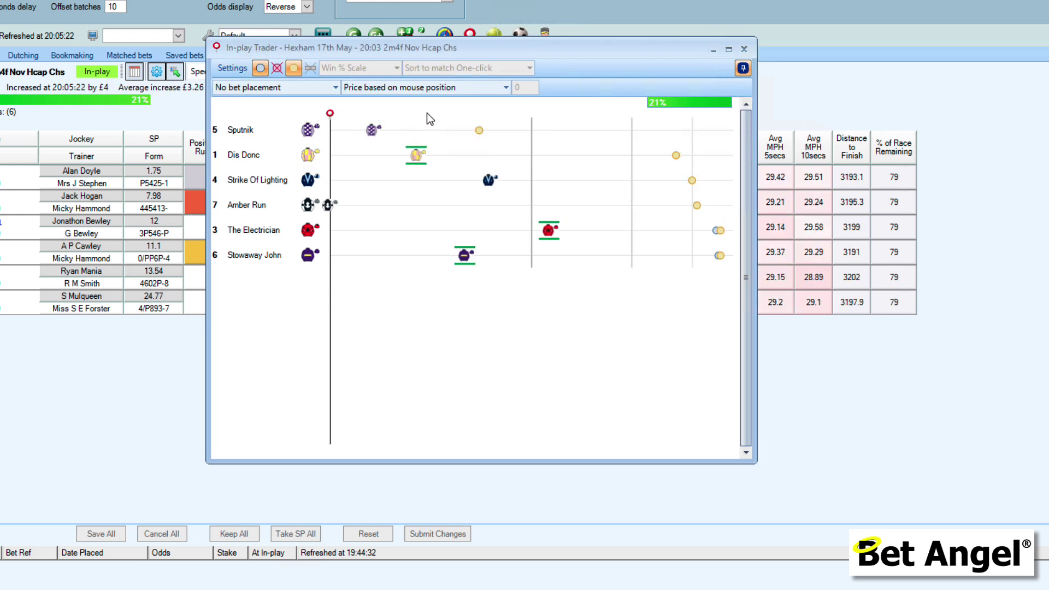